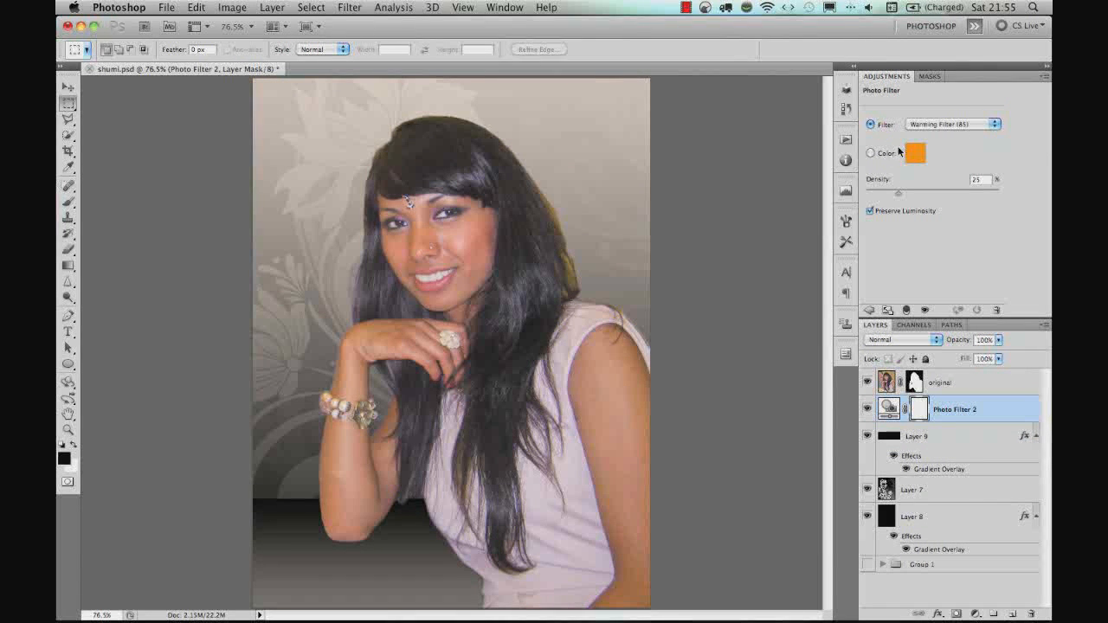
# Set the Photo Filter 2 adjustment to a custom purple colour, hex 9208bf, and its density to 62%.
pyautogui.click(872, 154)
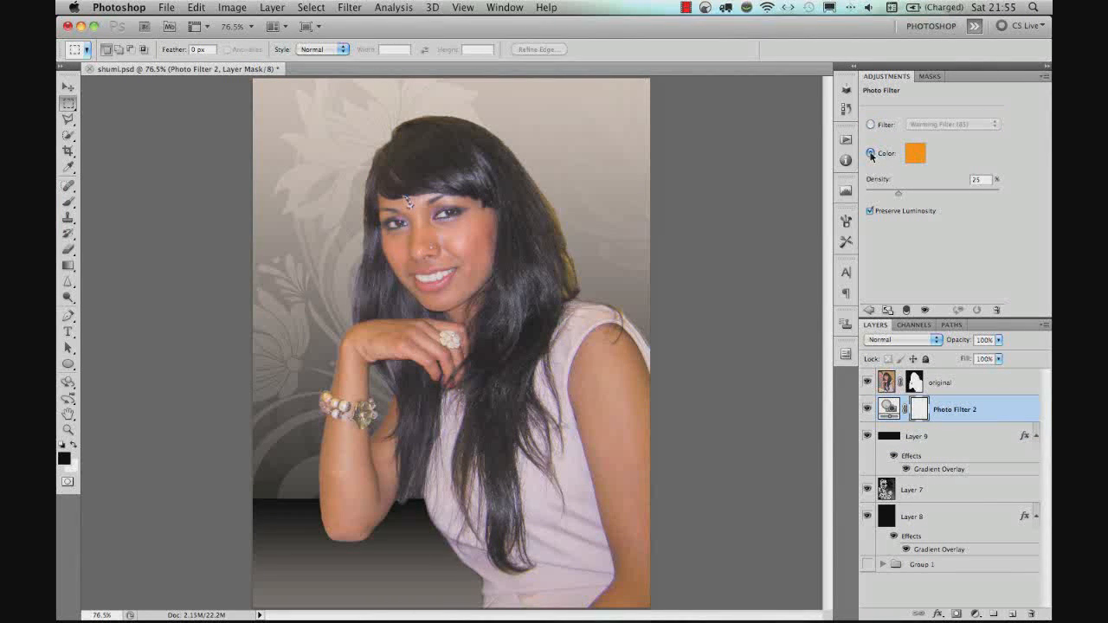
pyautogui.click(914, 154)
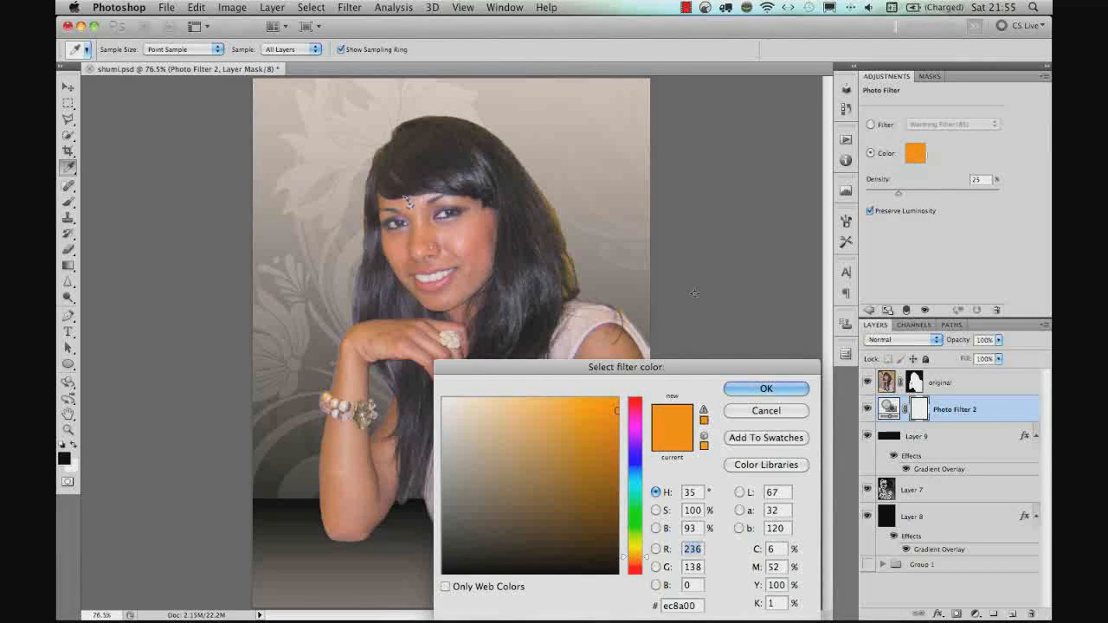
pyautogui.moveTo(658, 366); pyautogui.dragTo(810, 187)
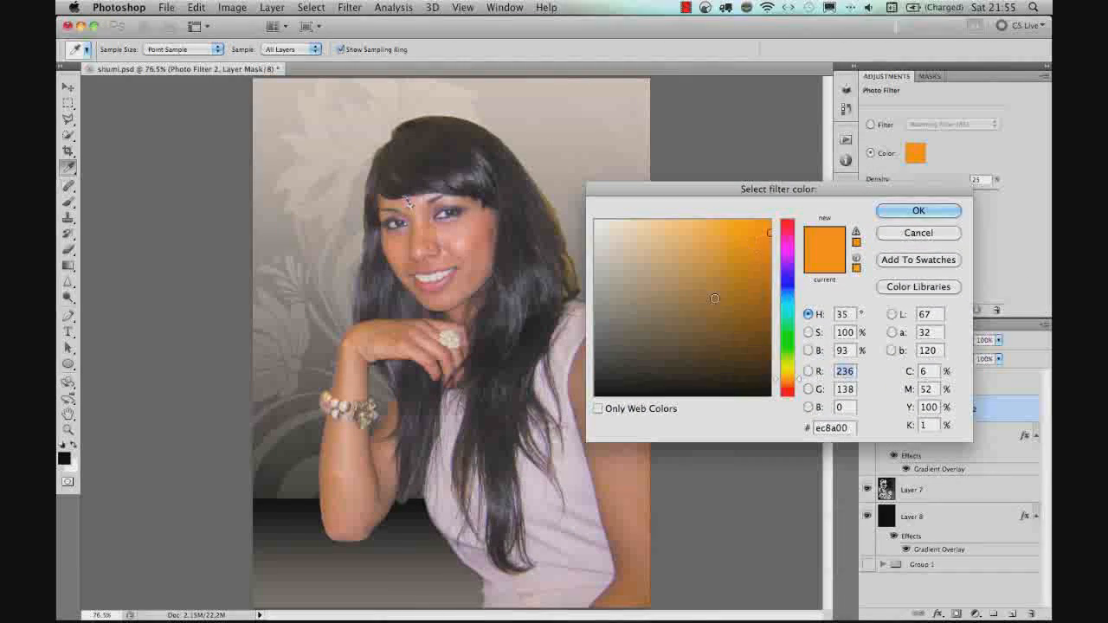
pyautogui.click(786, 256)
pyautogui.click(766, 251)
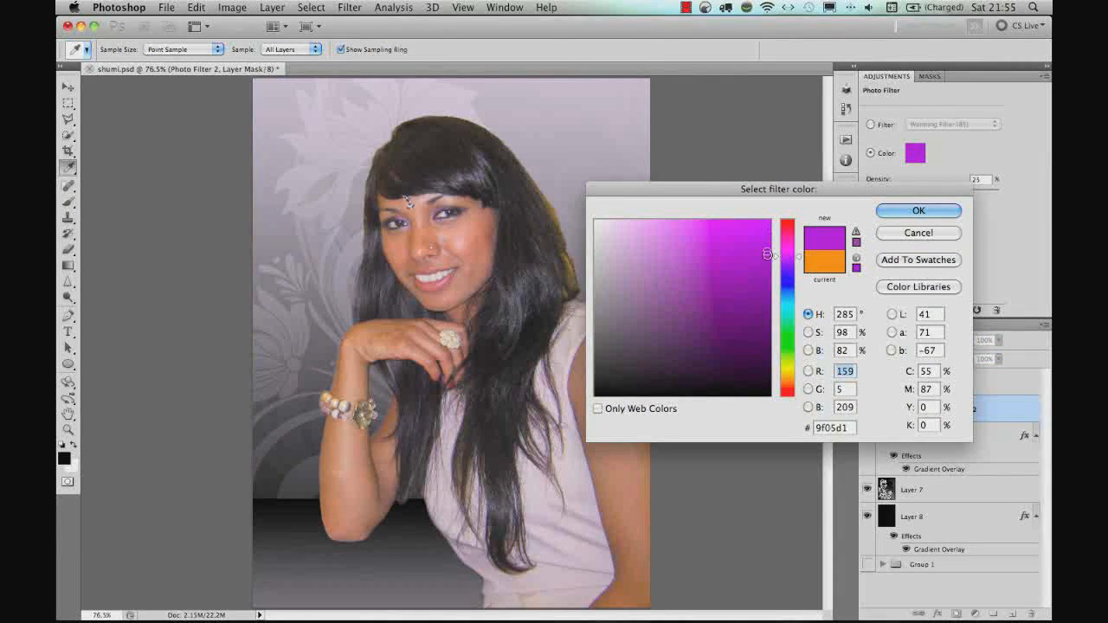
pyautogui.click(766, 258)
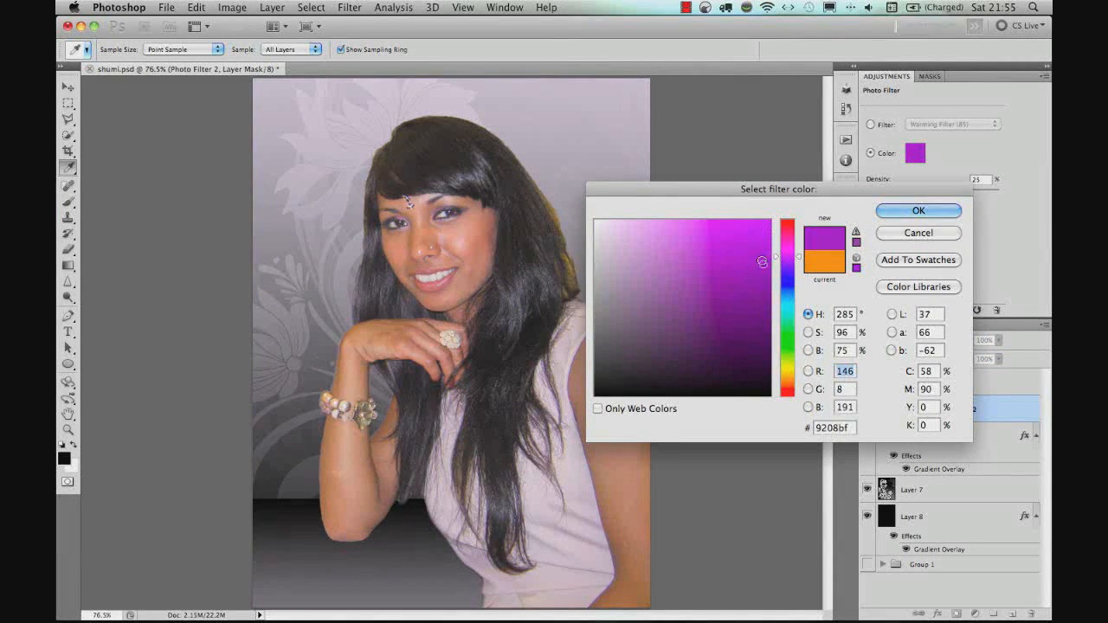
pyautogui.click(900, 211)
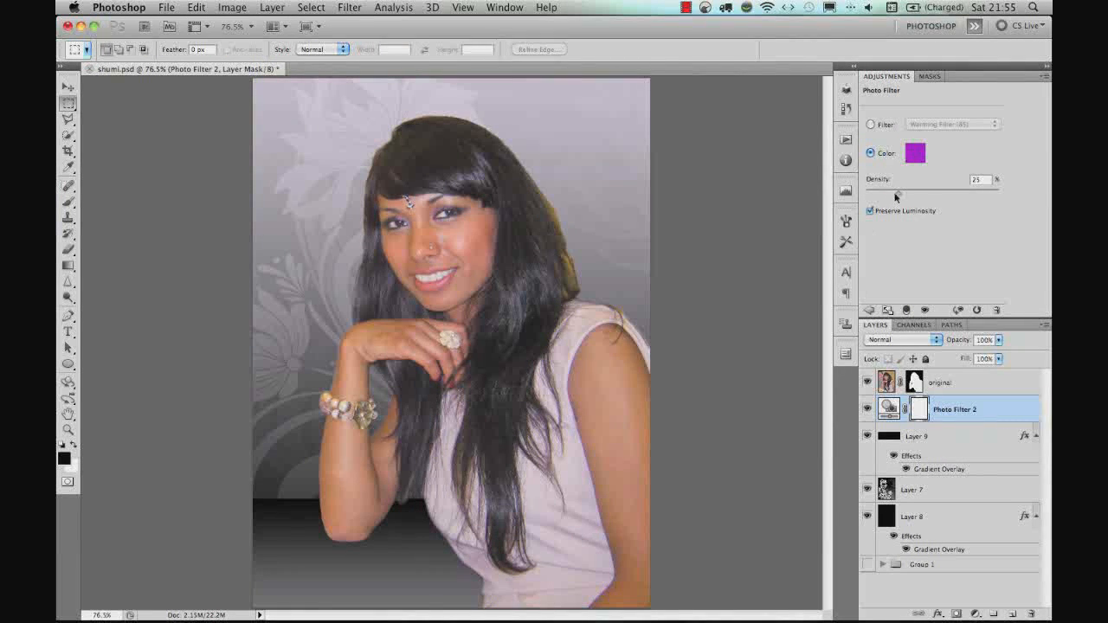
pyautogui.moveTo(922, 188); pyautogui.dragTo(947, 190)
# Set the opacity of Layer 8's Gradient Overlay effect to 63%.
pyautogui.doubleClick(930, 551)
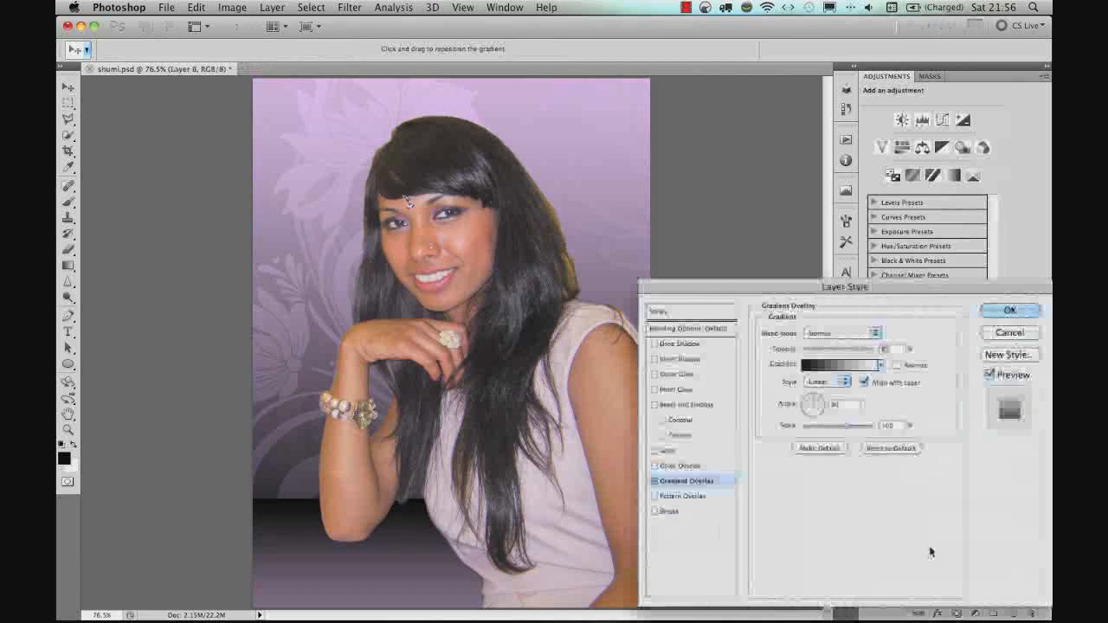
pyautogui.moveTo(857, 347); pyautogui.dragTo(840, 351)
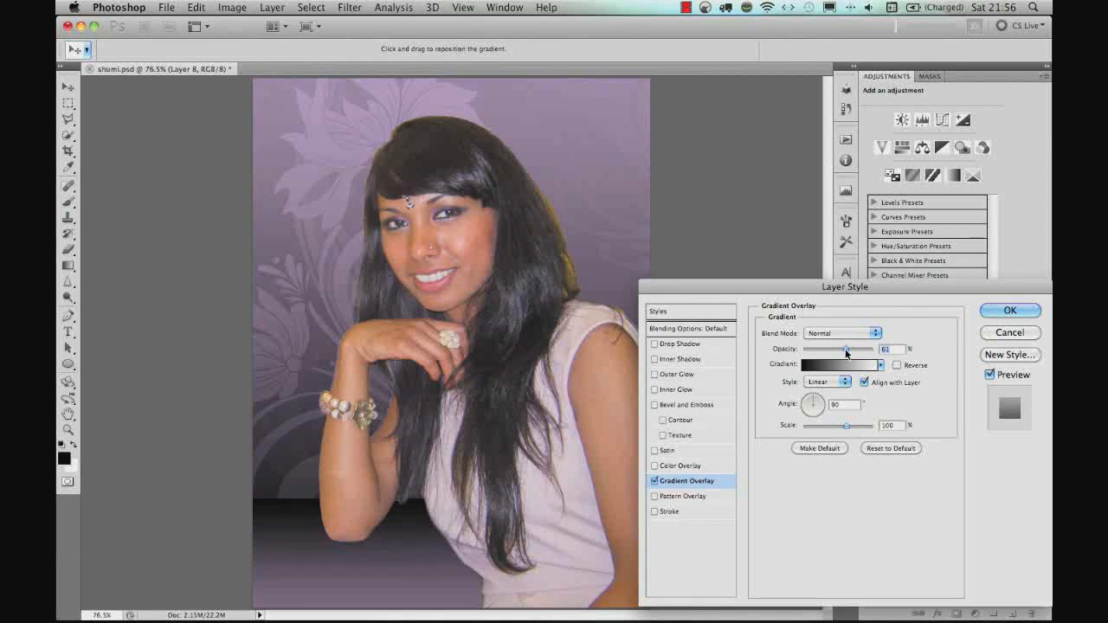
pyautogui.moveTo(844, 351); pyautogui.dragTo(846, 352)
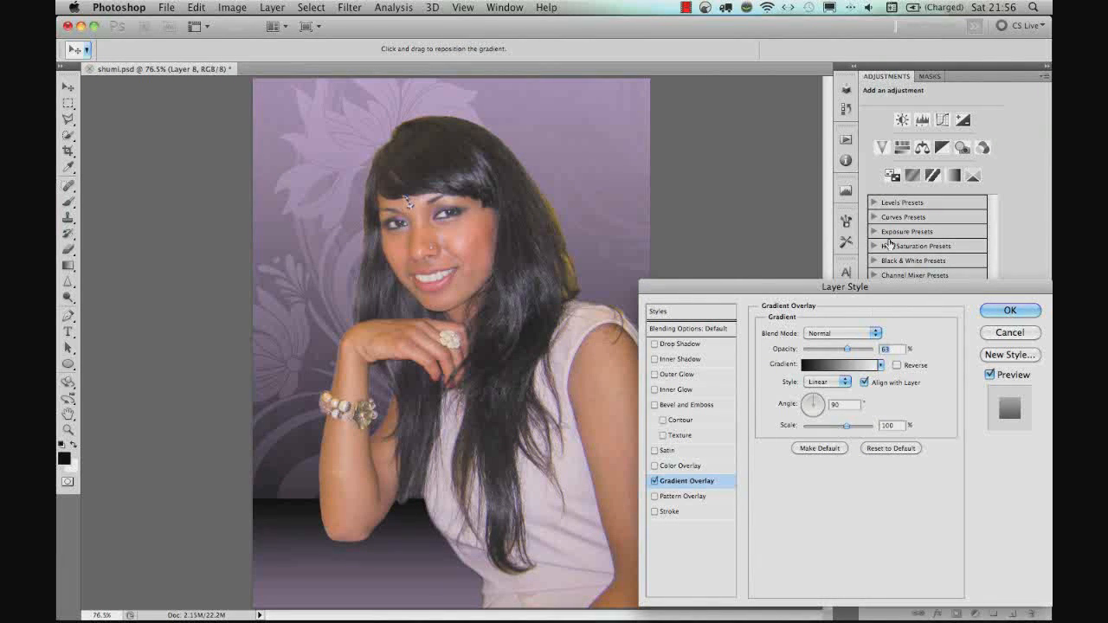
pyautogui.press('Return')
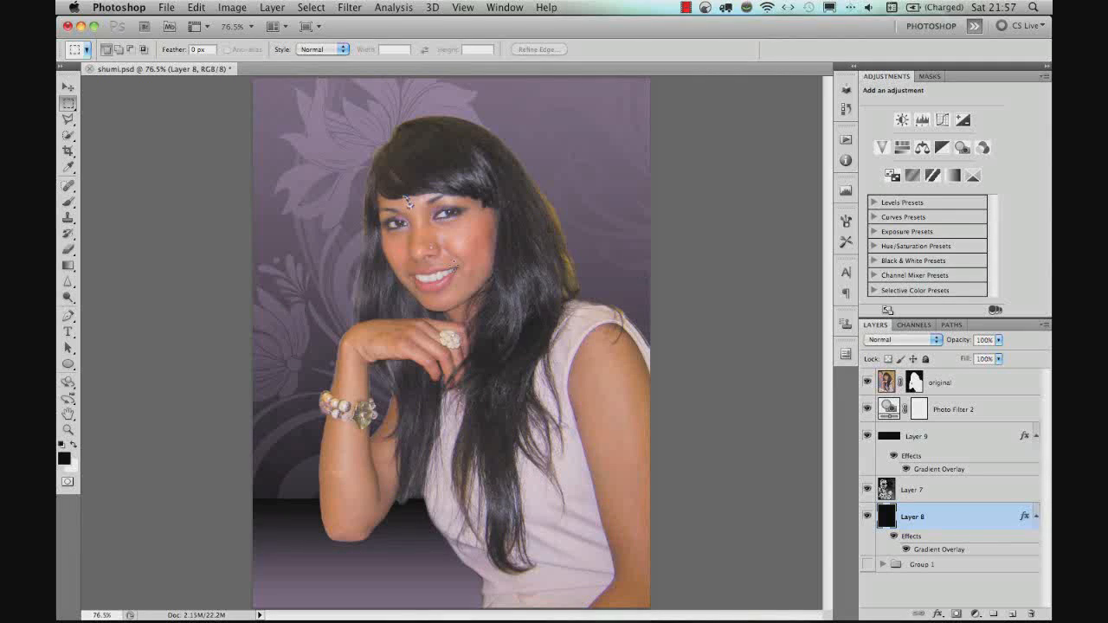
# Create a new empty layer directly above the Photo Filter 2 adjustment layer.
pyautogui.click(971, 410)
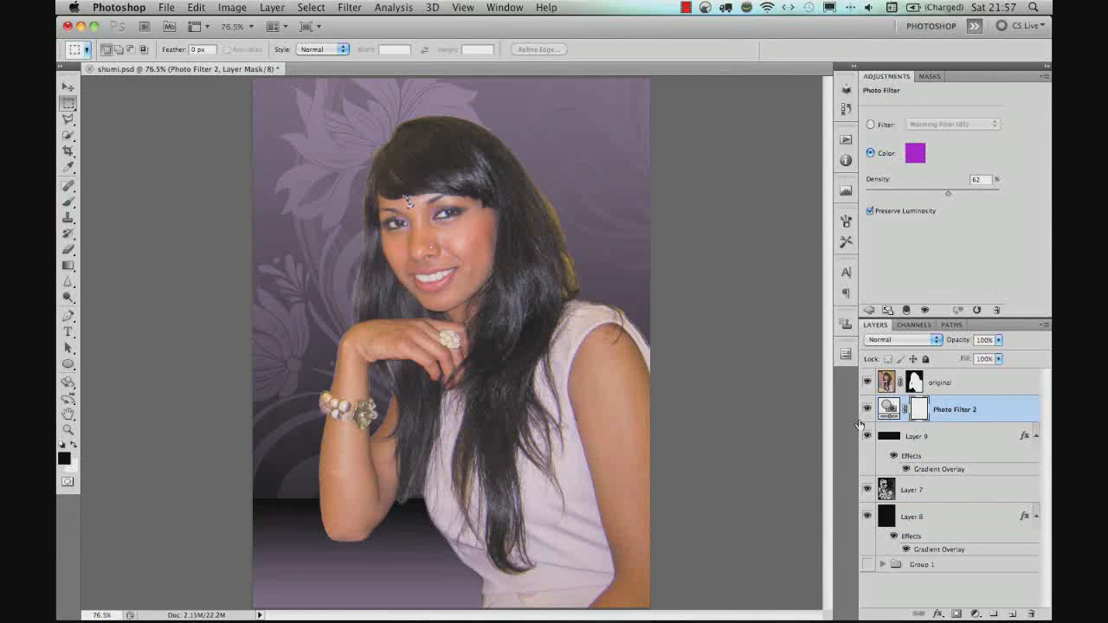
pyautogui.press('super+shift+n')
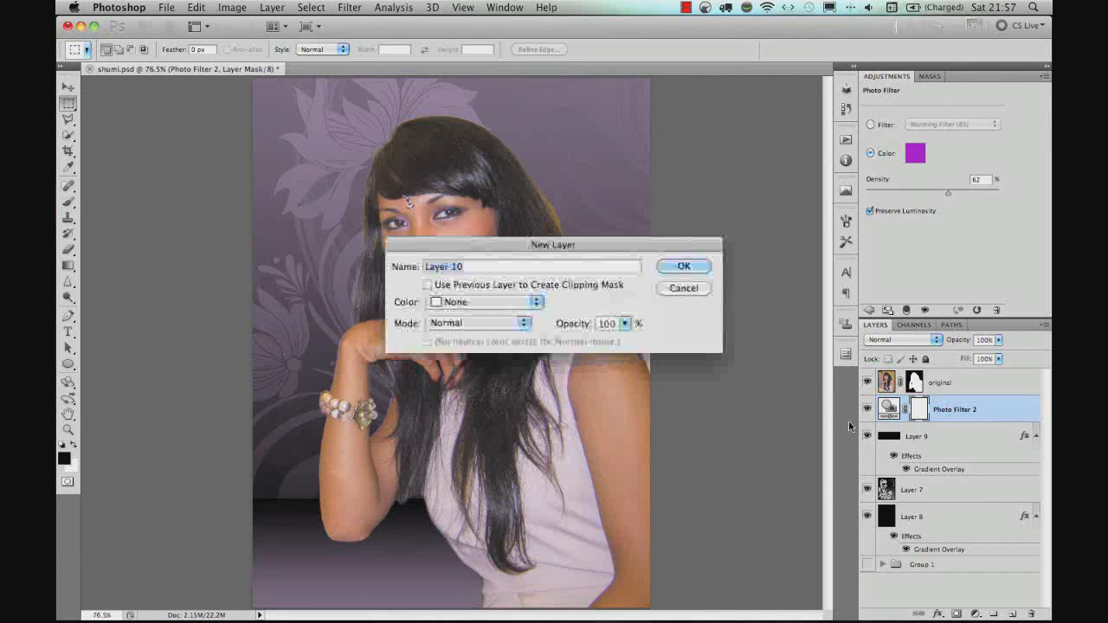
pyautogui.press('Return')
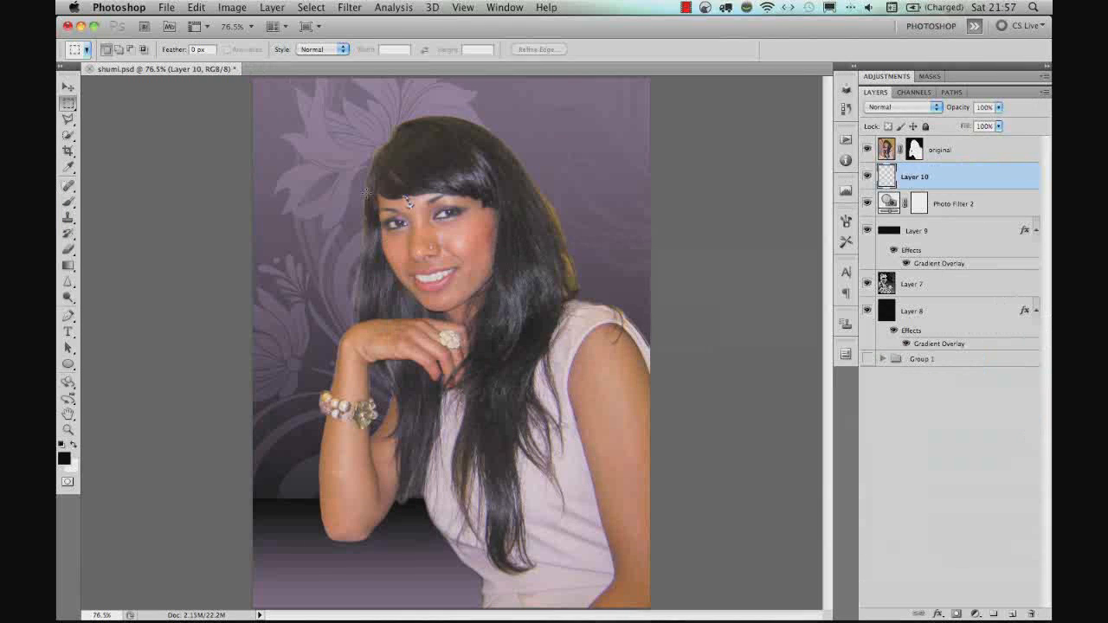
# Select a tall ellipse around the woman's head and upper body, fill it with white on the new layer, and deselect.
pyautogui.hotkey('shift', 'm')
pyautogui.moveTo(569, 394); pyautogui.dragTo(582, 405)
pyautogui.moveTo(604, 431); pyautogui.dragTo(606, 426)
pyautogui.press('super+BackSpace')
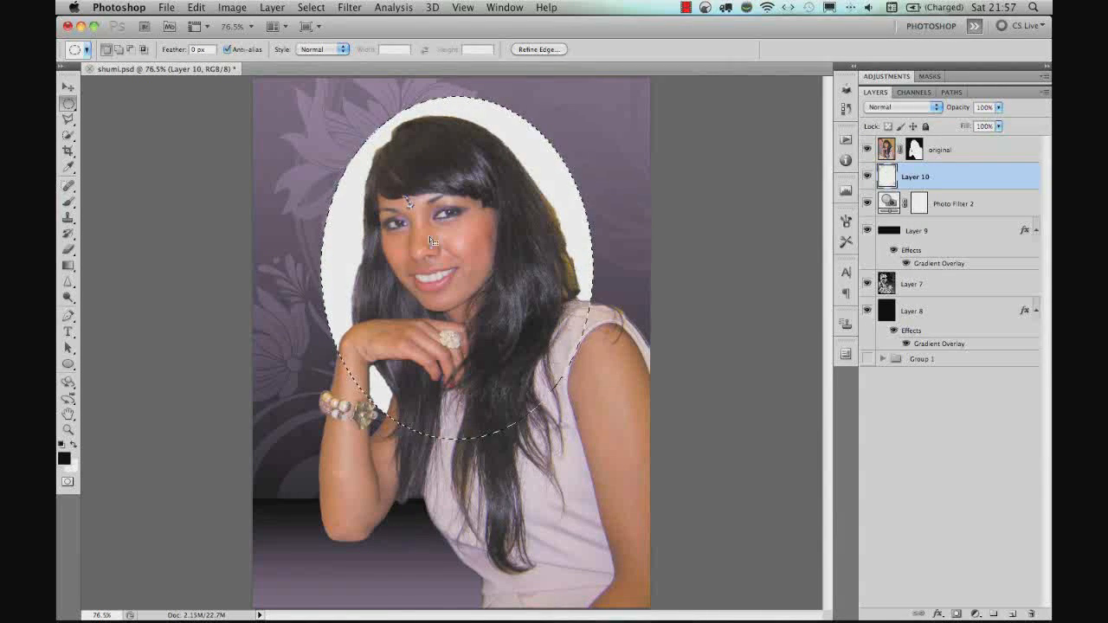
pyautogui.click(310, 7)
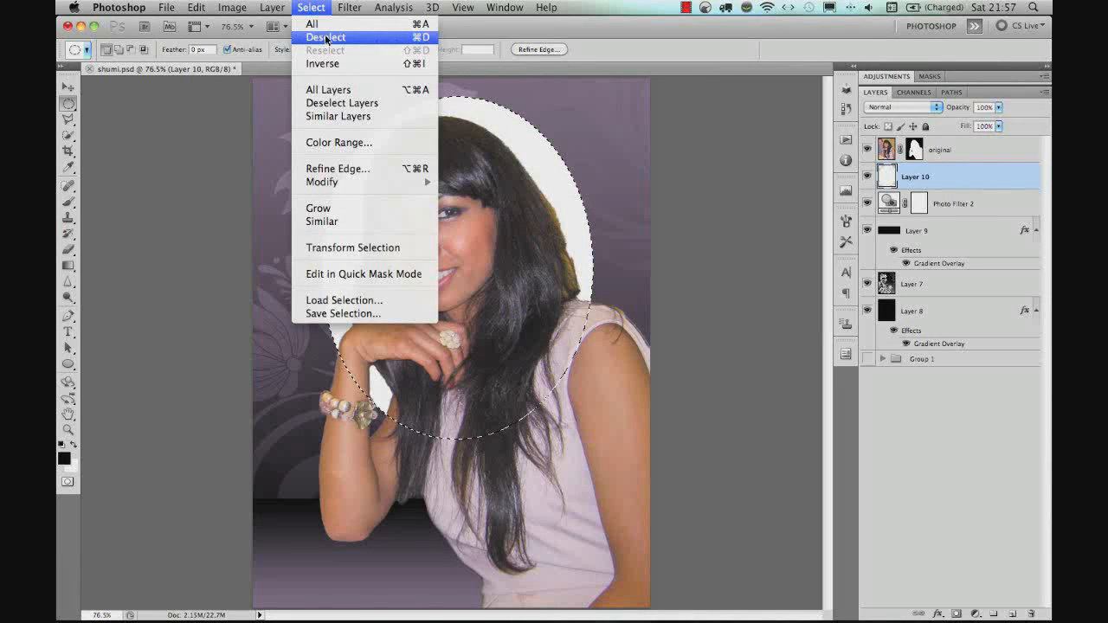
pyautogui.click(326, 39)
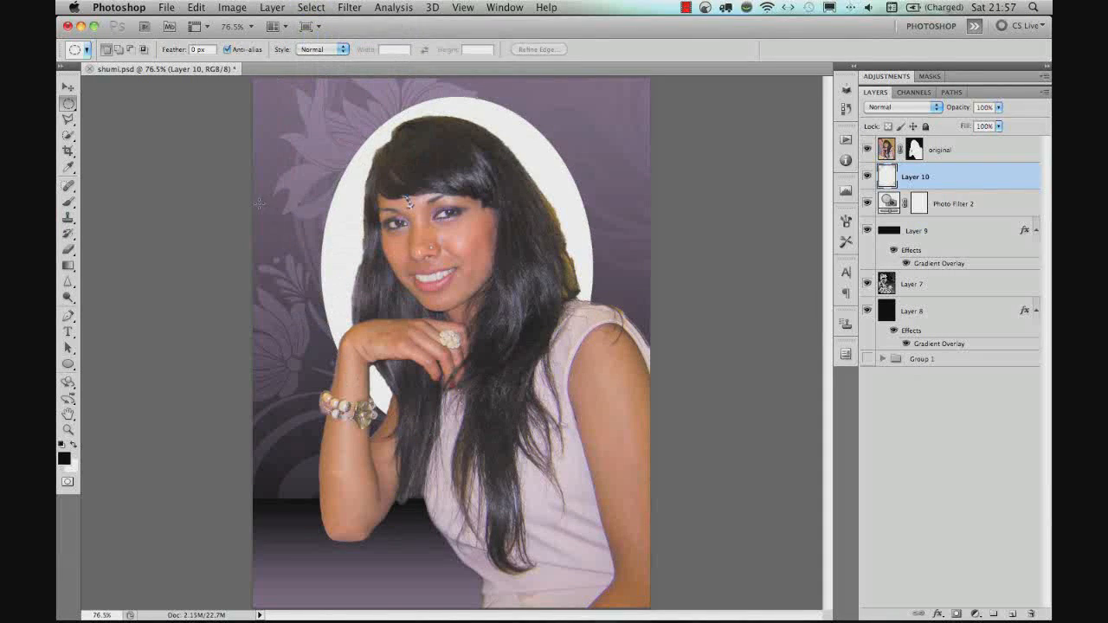
# Apply a Gaussian Blur with a radius of 89.0 pixels to the white ellipse on Layer 10.
pyautogui.click(350, 8)
pyautogui.moveTo(412, 206)
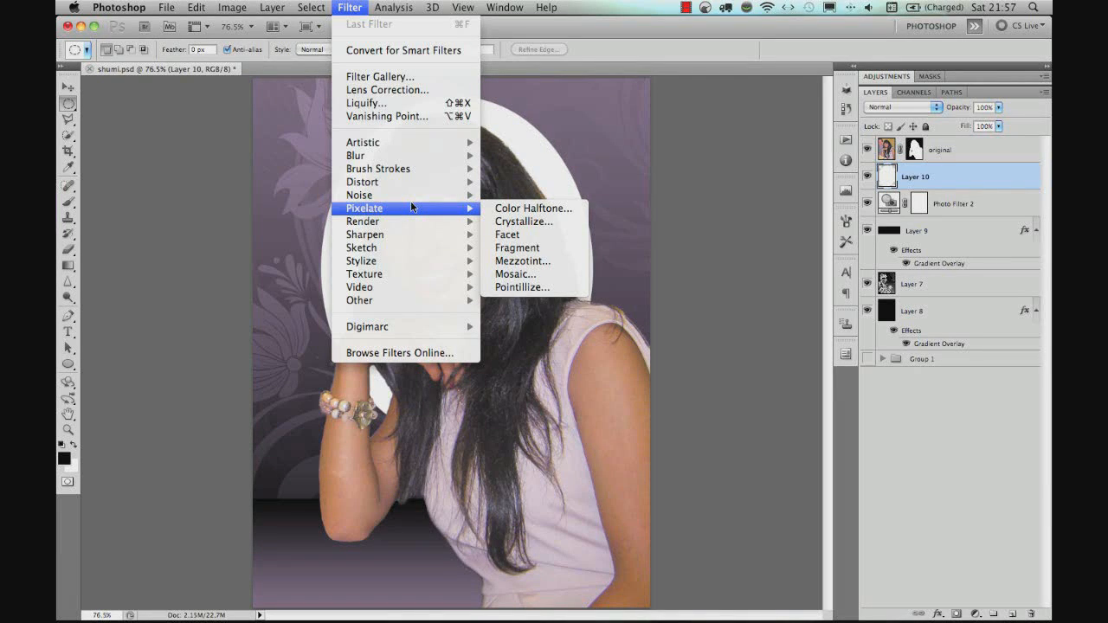
pyautogui.moveTo(411, 156)
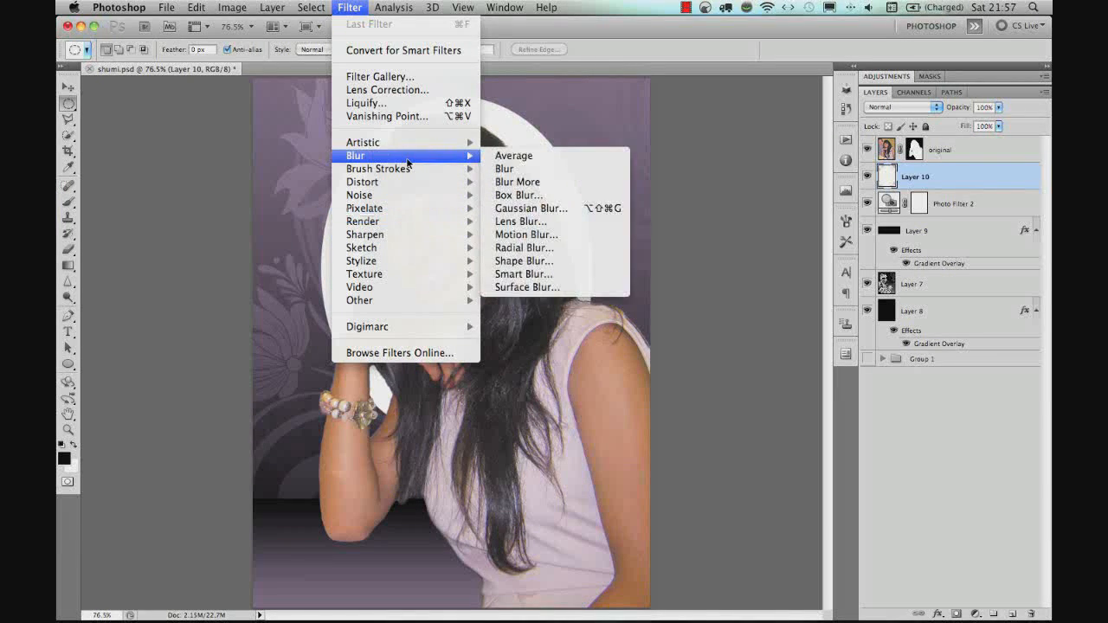
pyautogui.click(510, 209)
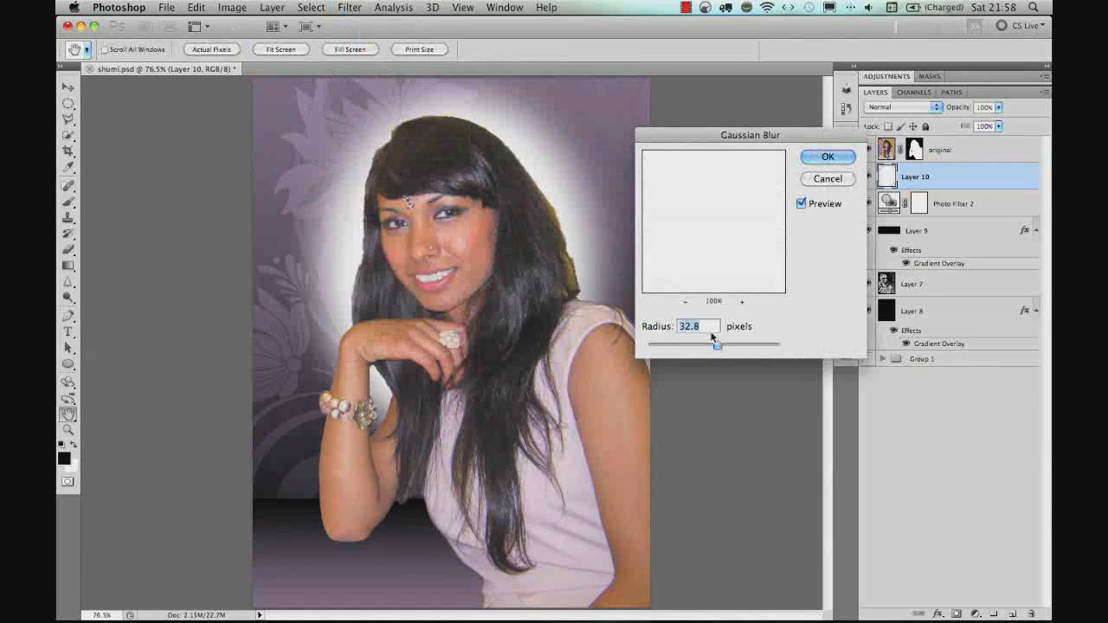
pyautogui.moveTo(716, 345); pyautogui.dragTo(756, 343)
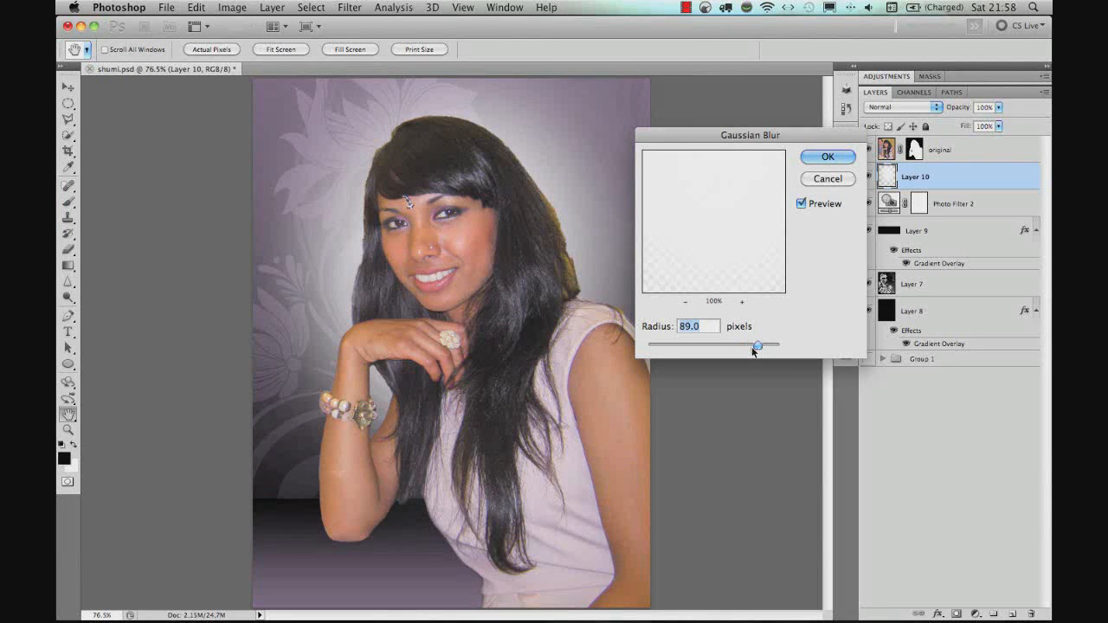
pyautogui.click(824, 158)
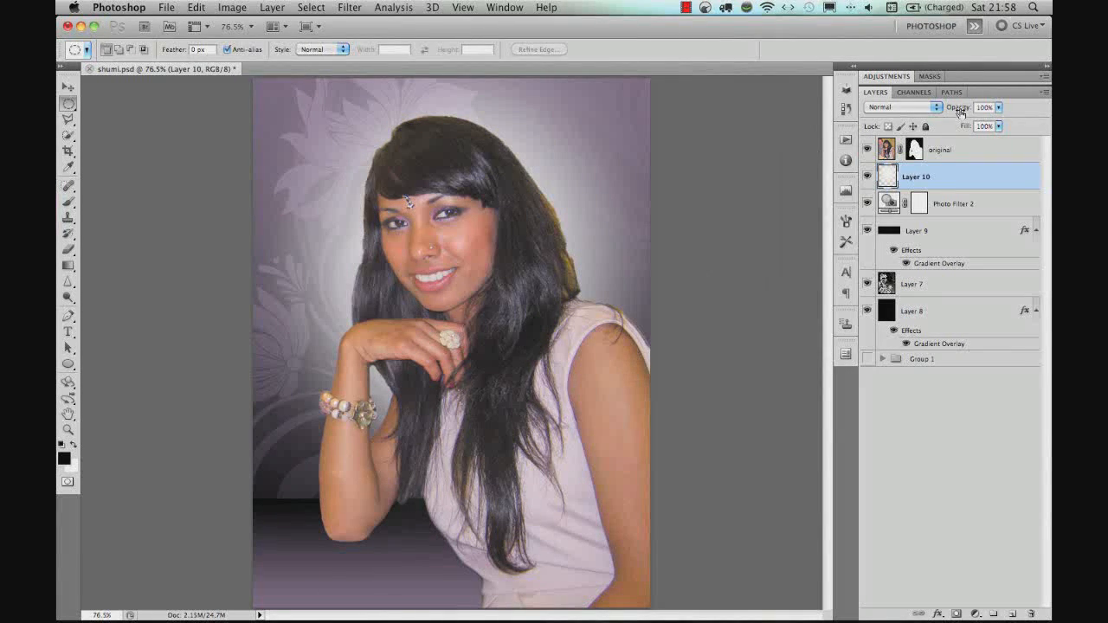
# Lower the opacity of the blurred Layer 10 to 53% and of Layer 9 to 76%.
pyautogui.moveTo(958, 113); pyautogui.dragTo(929, 116)
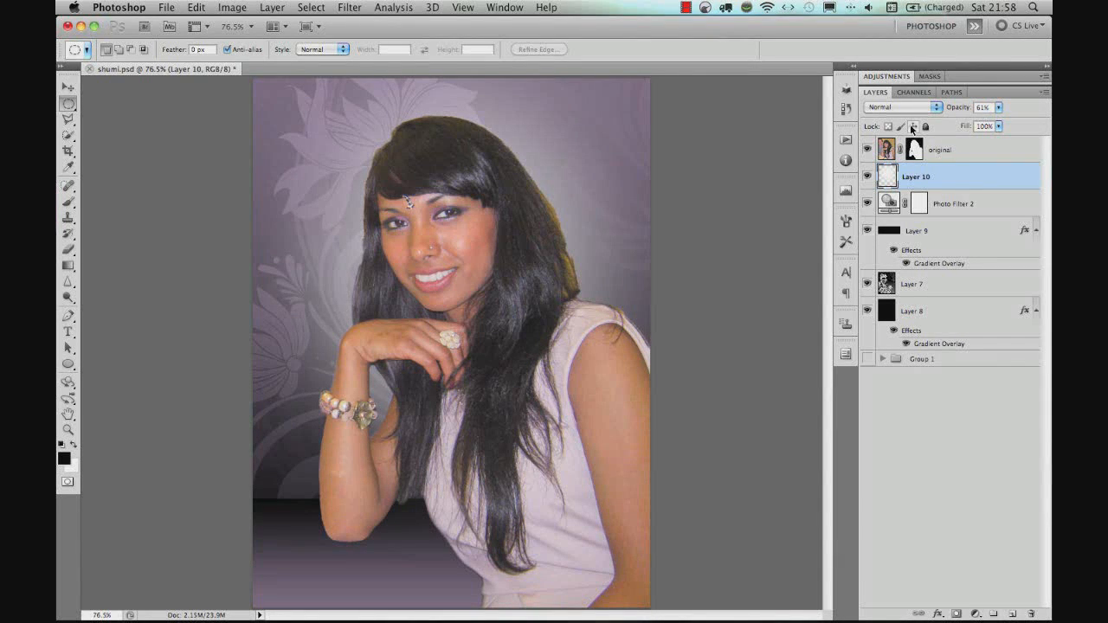
pyautogui.click(866, 176)
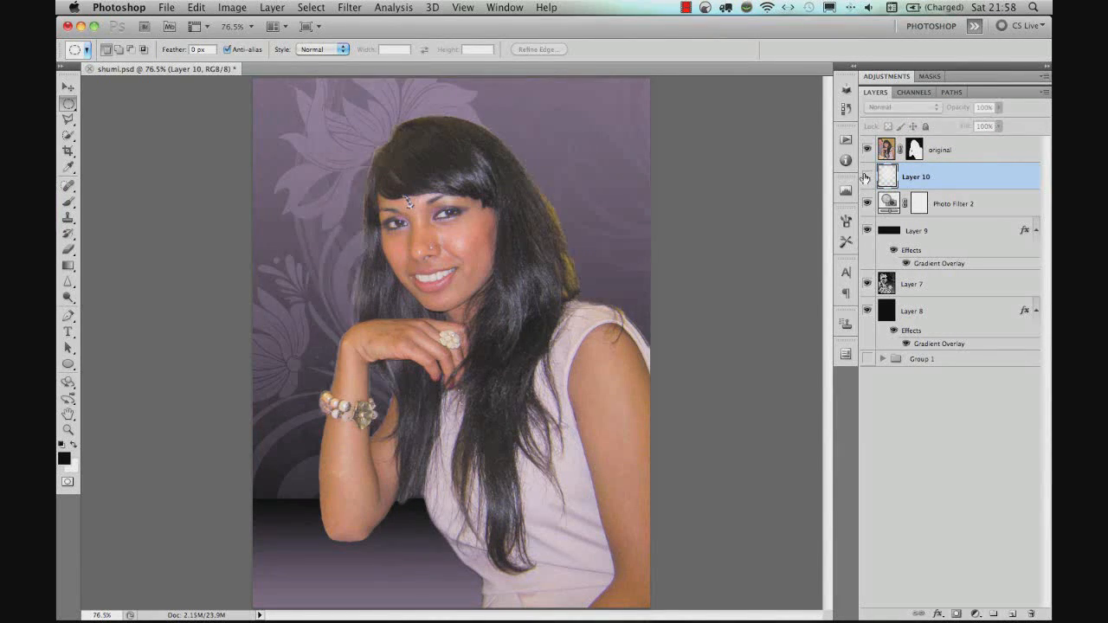
pyautogui.click(867, 177)
pyautogui.moveTo(955, 108); pyautogui.dragTo(952, 108)
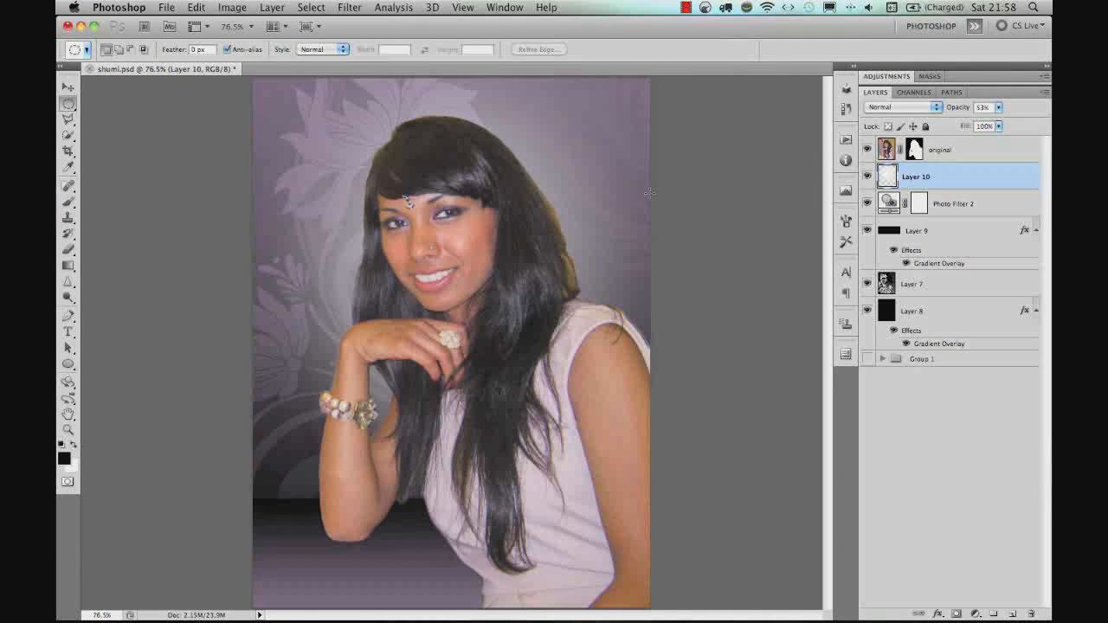
pyautogui.click(917, 230)
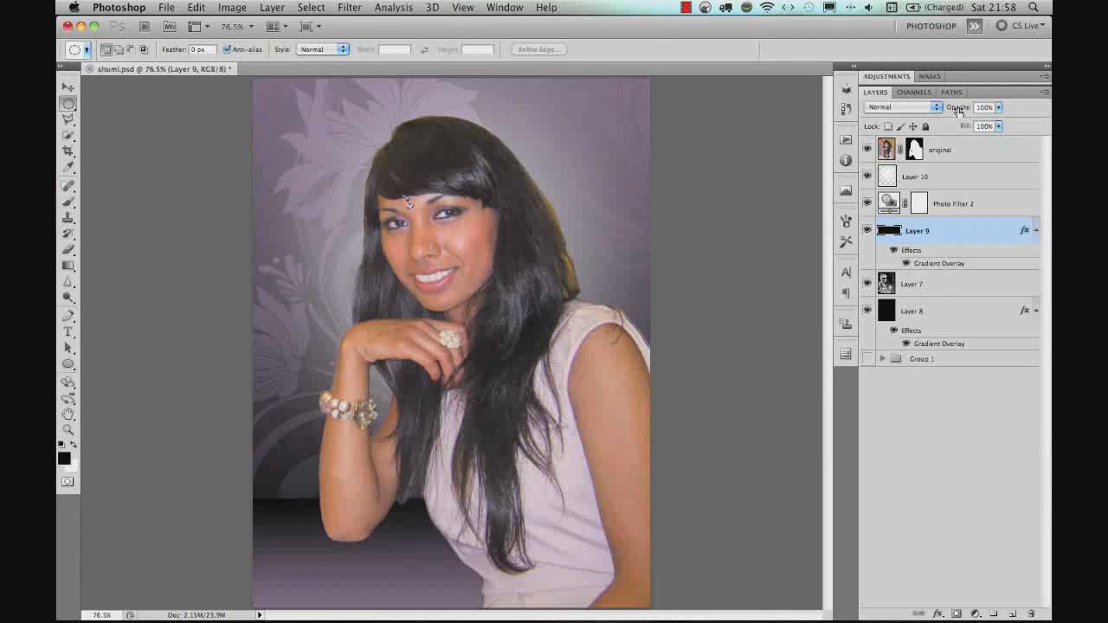
pyautogui.moveTo(958, 111); pyautogui.dragTo(940, 110)
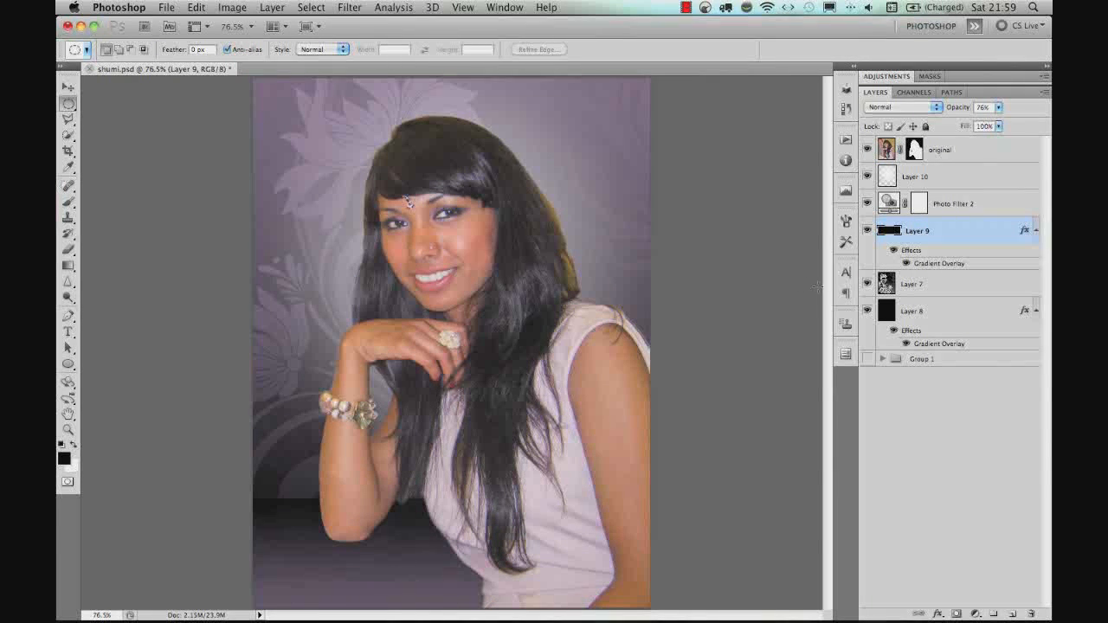
# Rename Layer 8 as "back" and Layer 7 as "floral".
pyautogui.doubleClick(908, 312)
pyautogui.write('back')
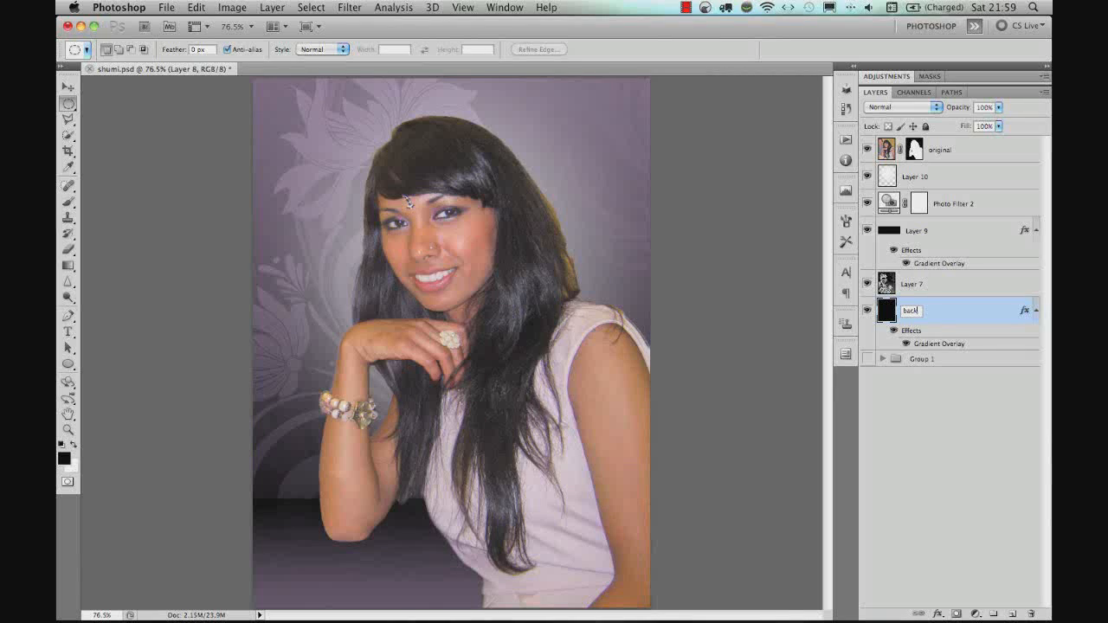
pyautogui.press('Return')
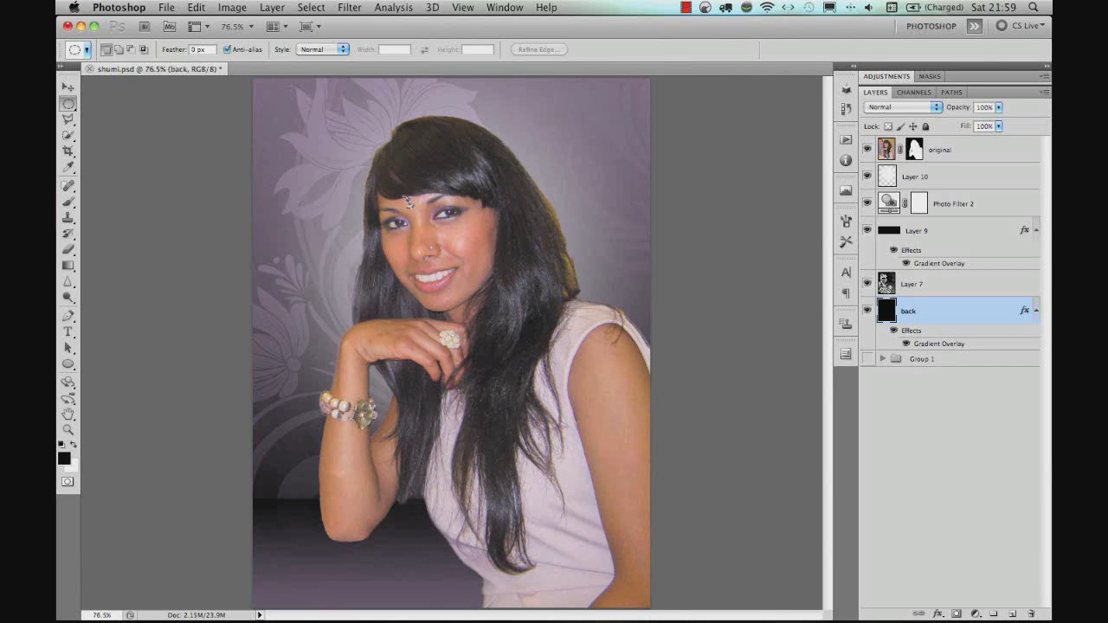
pyautogui.doubleClick(913, 284)
pyautogui.write('flora')
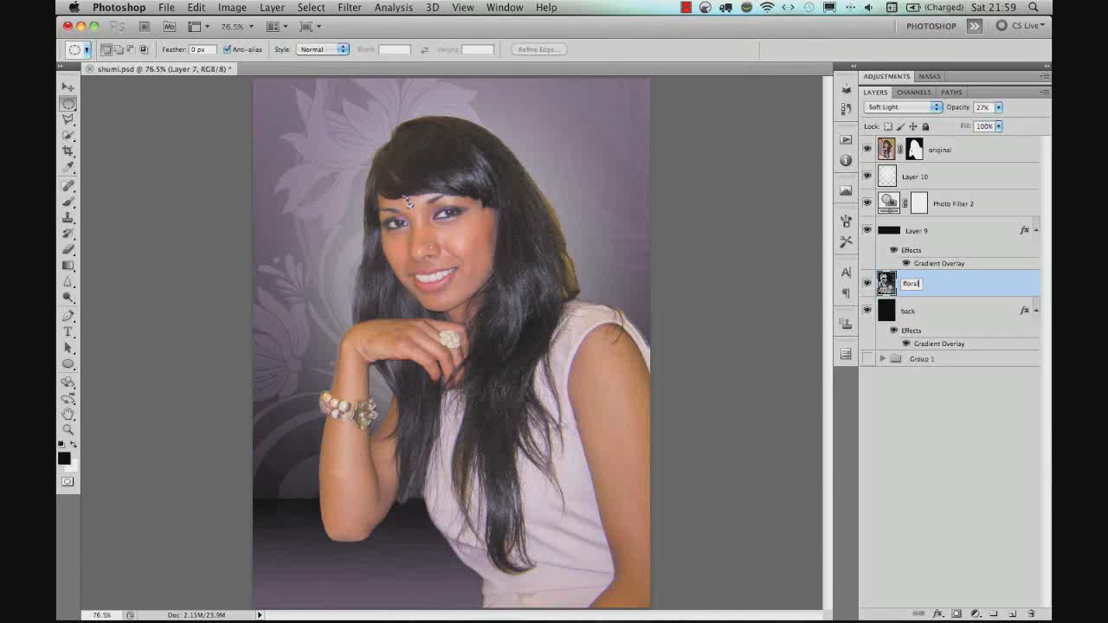
pyautogui.write('l')
pyautogui.press('Return')
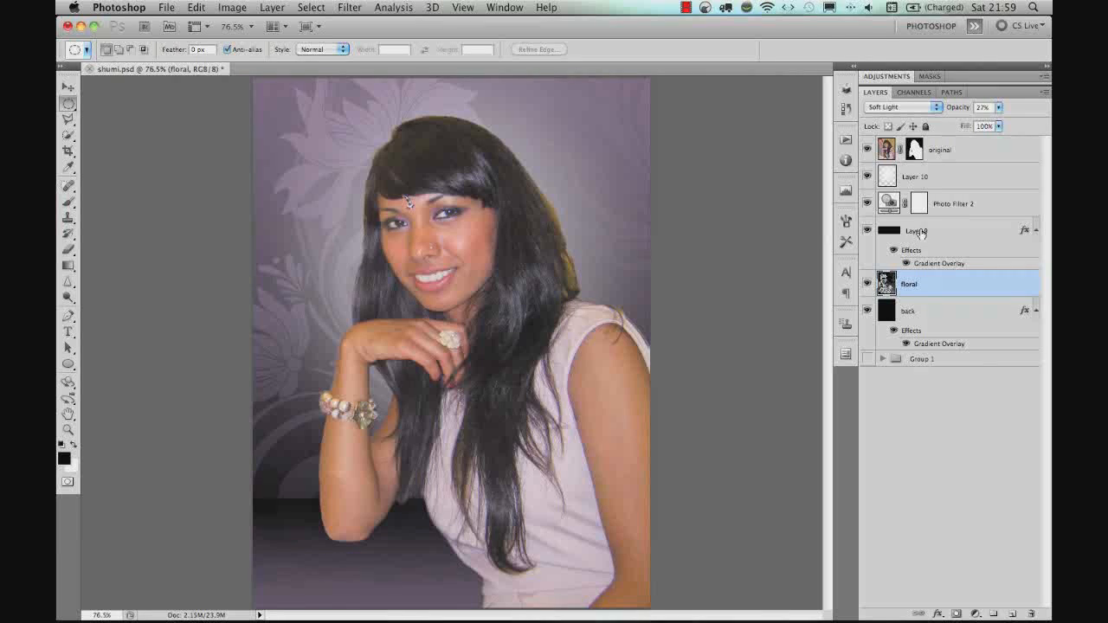
# Rename Layer 9 as "table" and Layer 10 as "glow".
pyautogui.doubleClick(915, 230)
pyautogui.write('tab')
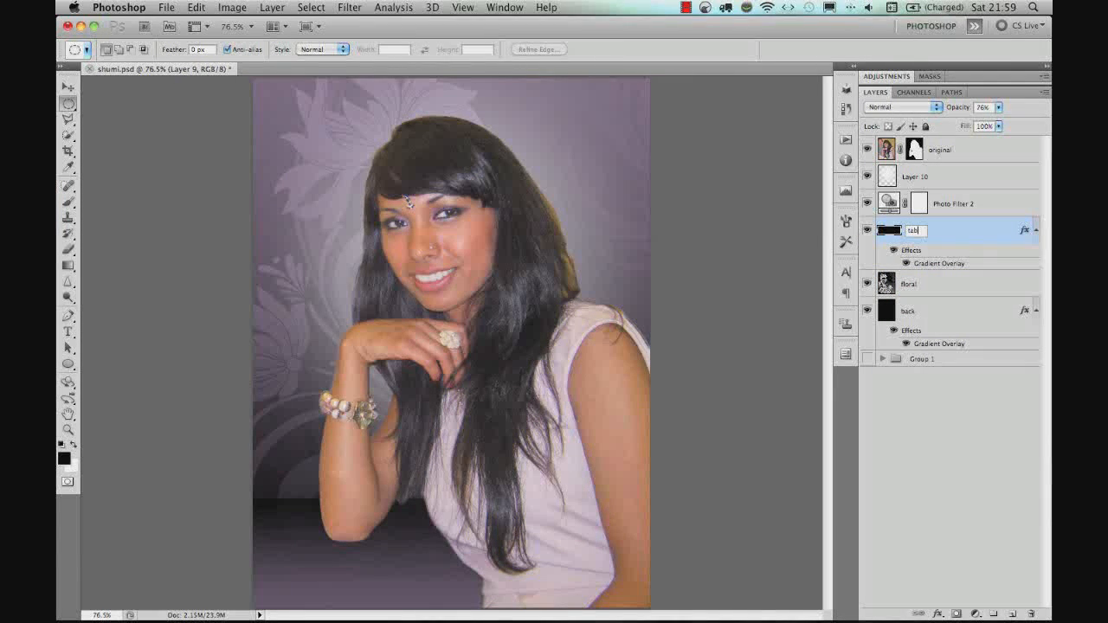
pyautogui.write('le')
pyautogui.press('Return')
pyautogui.doubleClick(914, 176)
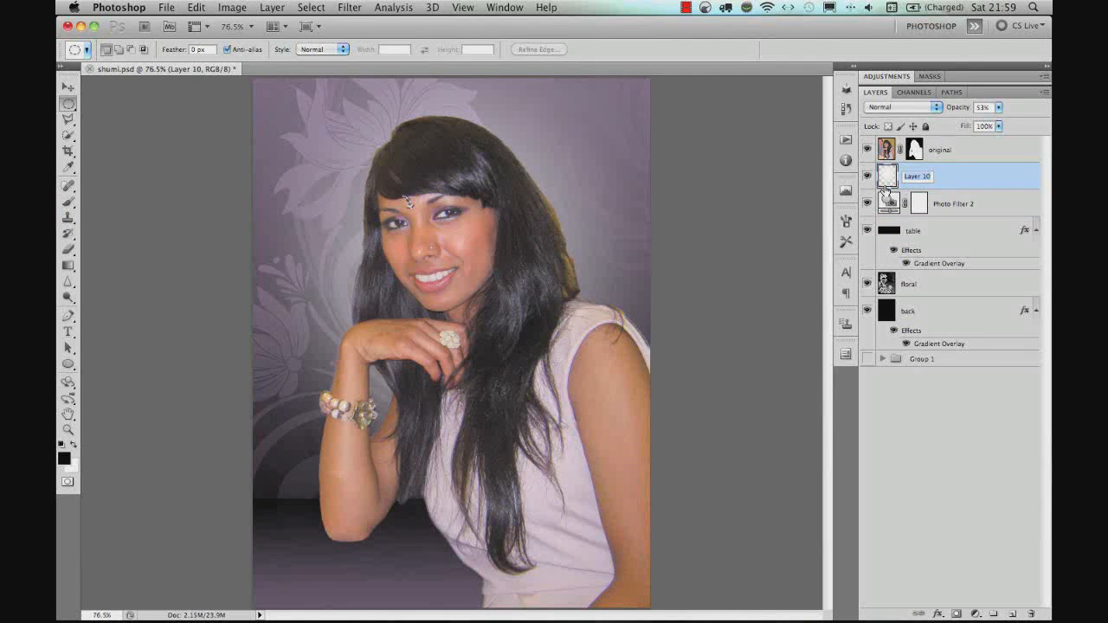
pyautogui.write('p')
pyautogui.press('Return')
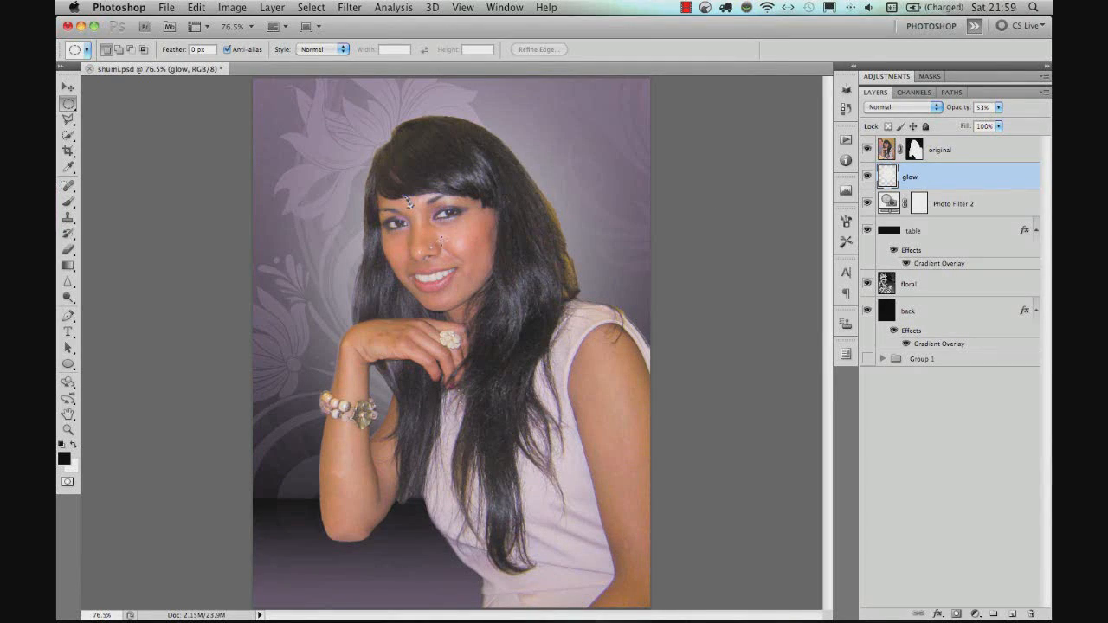
# Activate the Mixer Brush on the original layer, close in on the face, and reduce the brush to 37 px.
pyautogui.moveTo(423, 229); pyautogui.dragTo(502, 249)
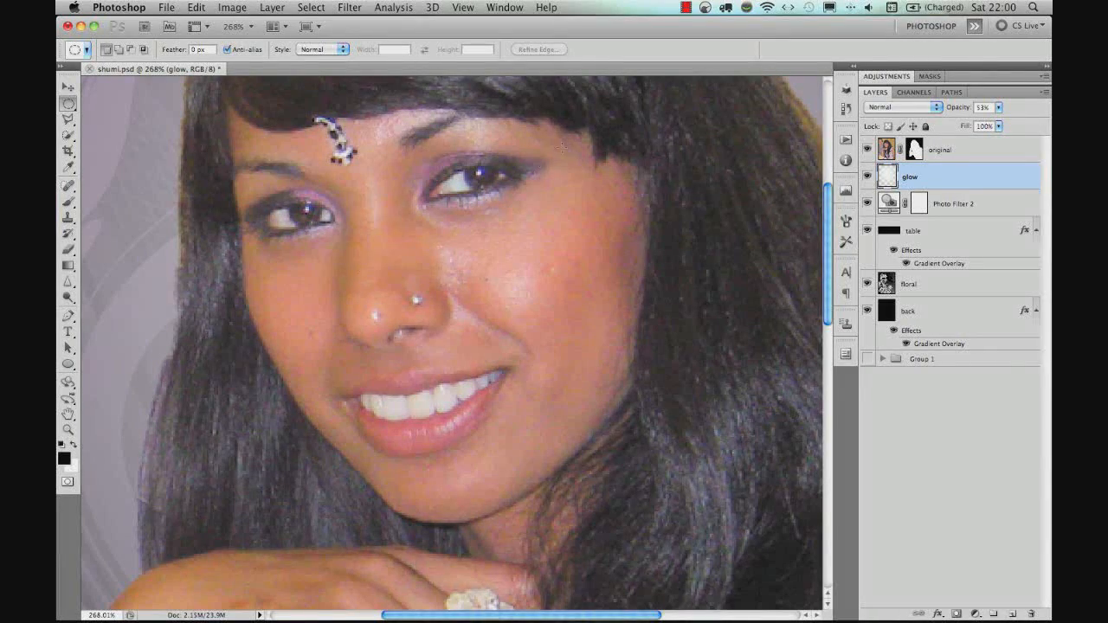
pyautogui.click(941, 154)
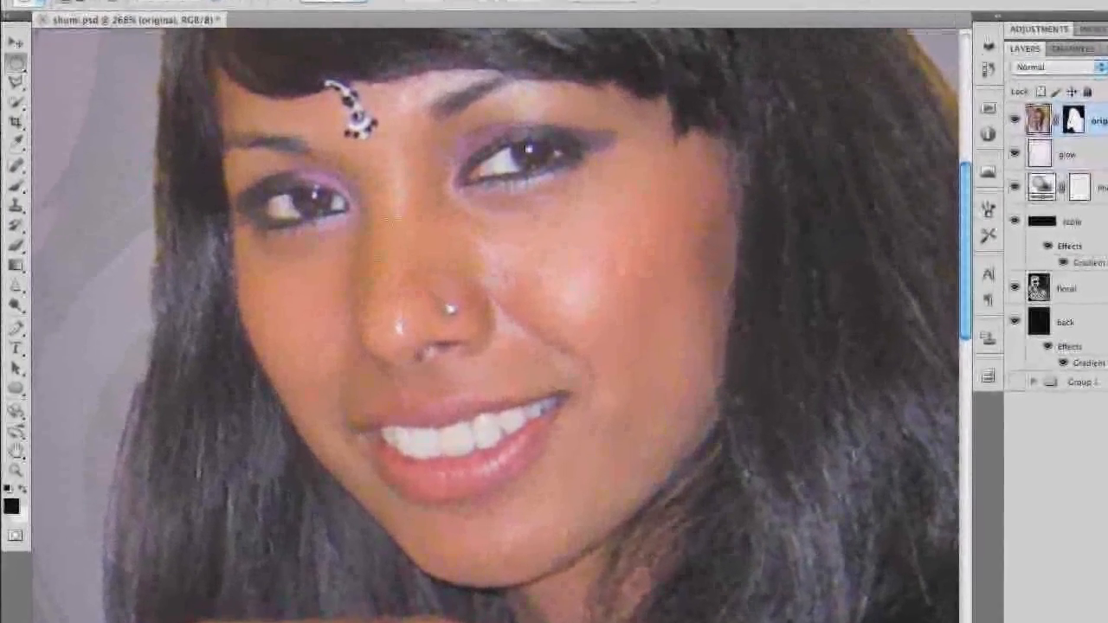
pyautogui.click(15, 184)
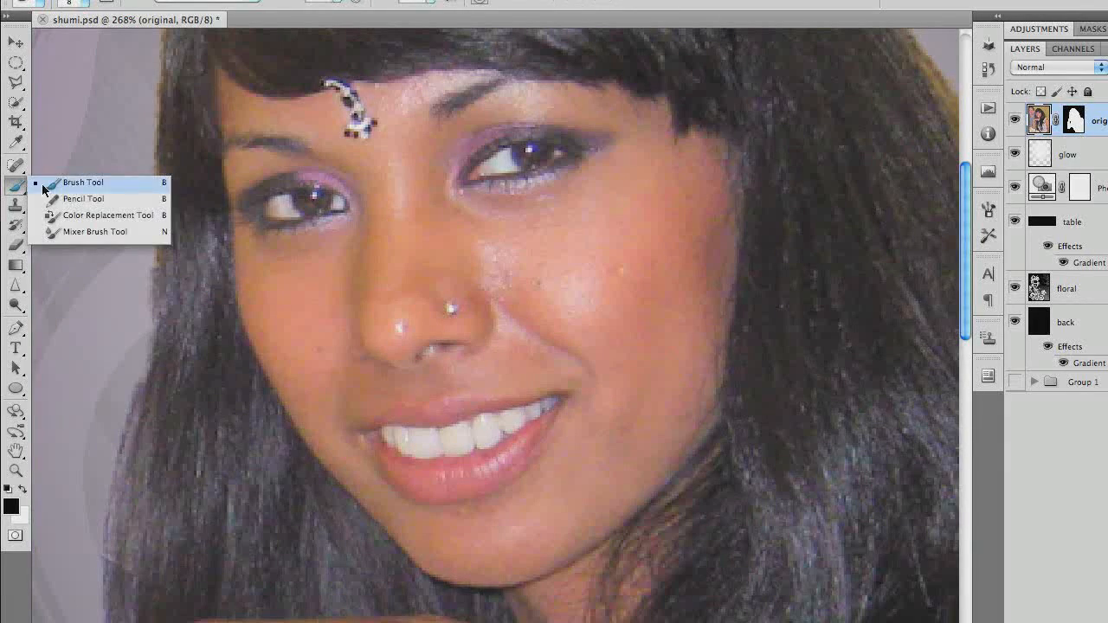
pyautogui.click(80, 234)
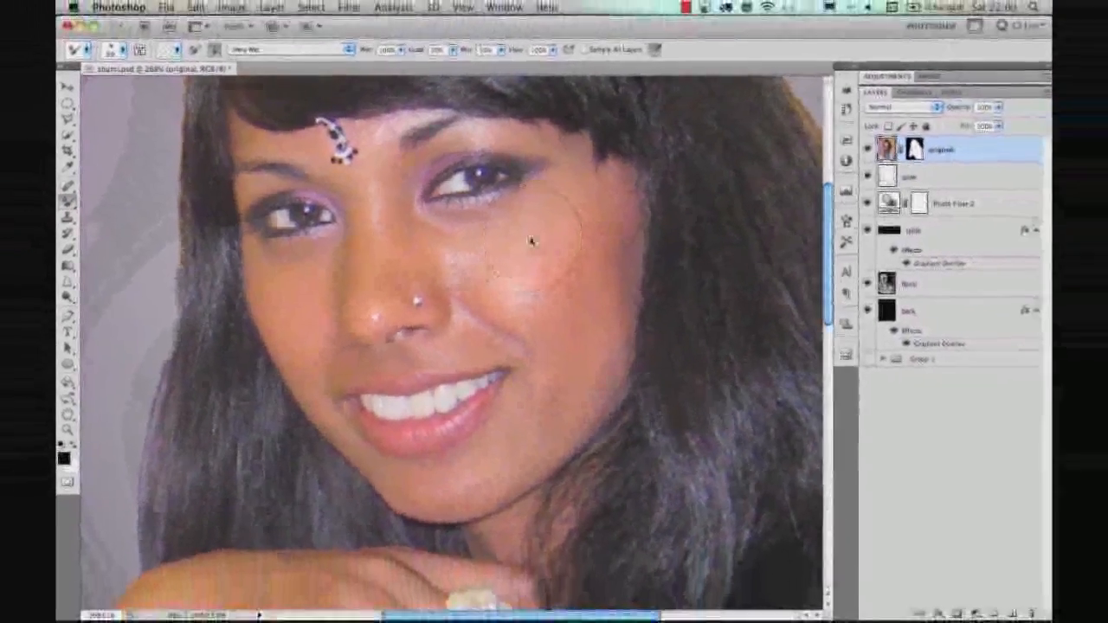
pyautogui.click(540, 249)
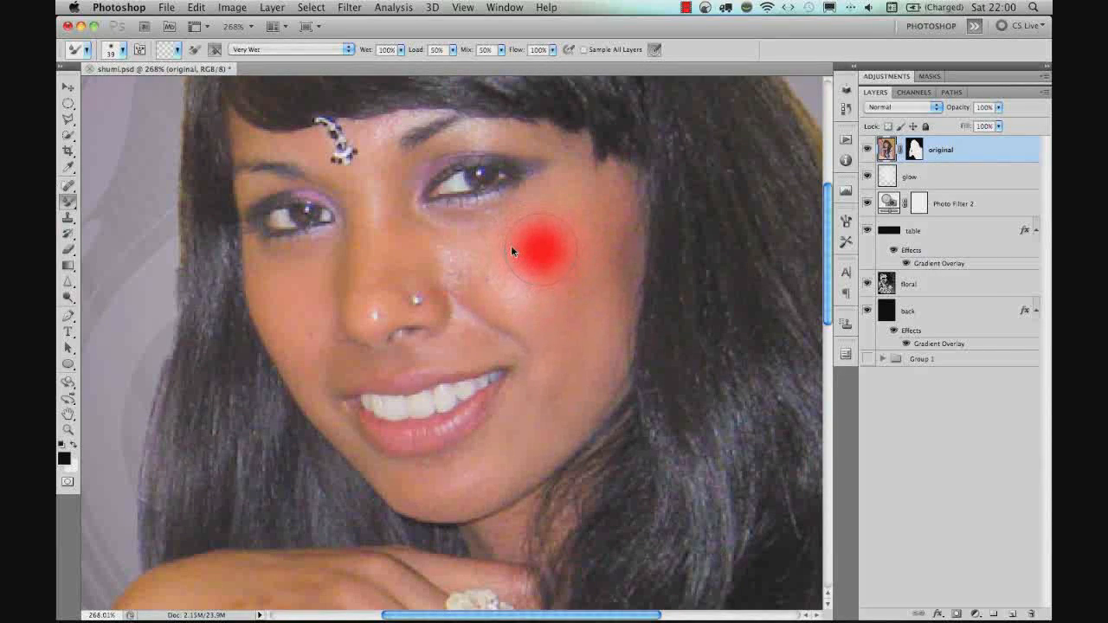
pyautogui.moveTo(511, 247); pyautogui.dragTo(509, 247)
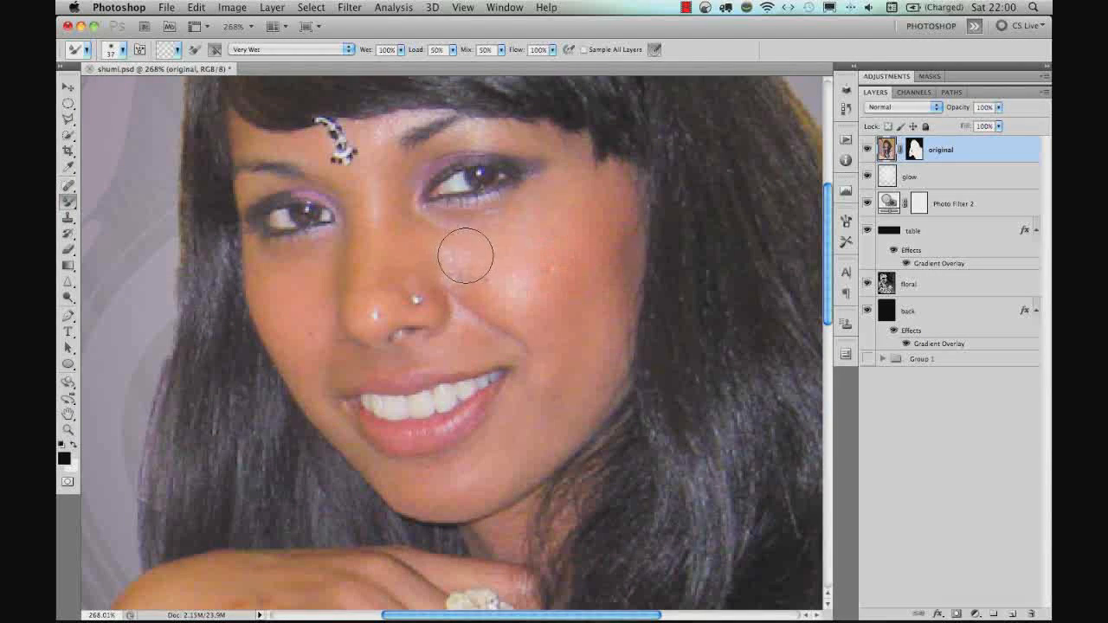
# Load the "soften skin" preset for the Mixer Brush and enable sampling of all layers.
pyautogui.click(846, 242)
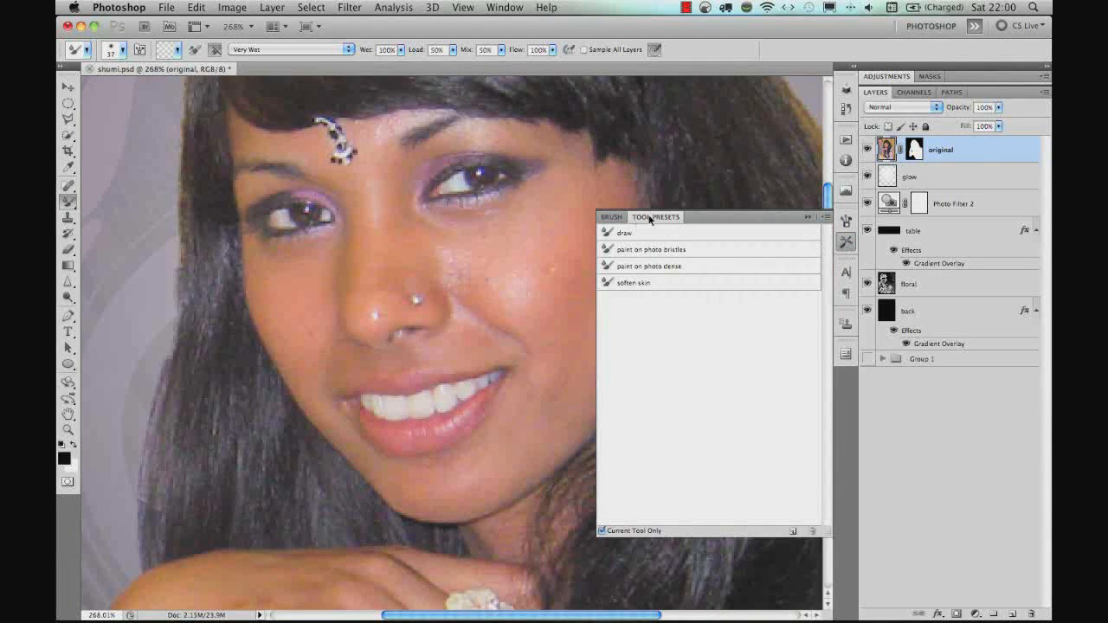
pyautogui.moveTo(646, 282); pyautogui.dragTo(640, 283)
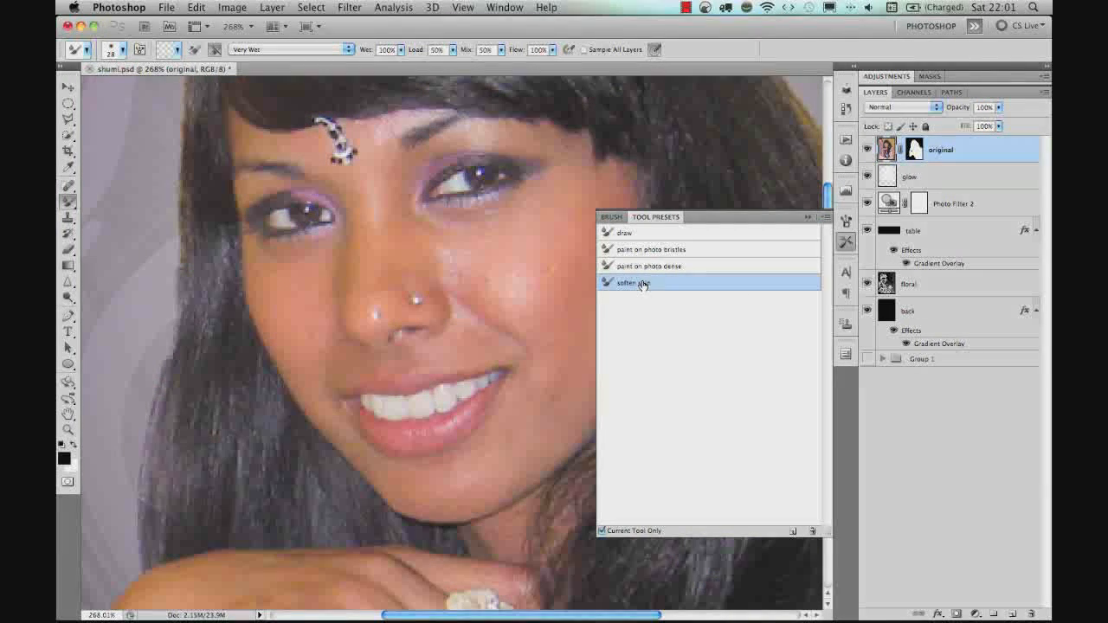
pyautogui.click(846, 243)
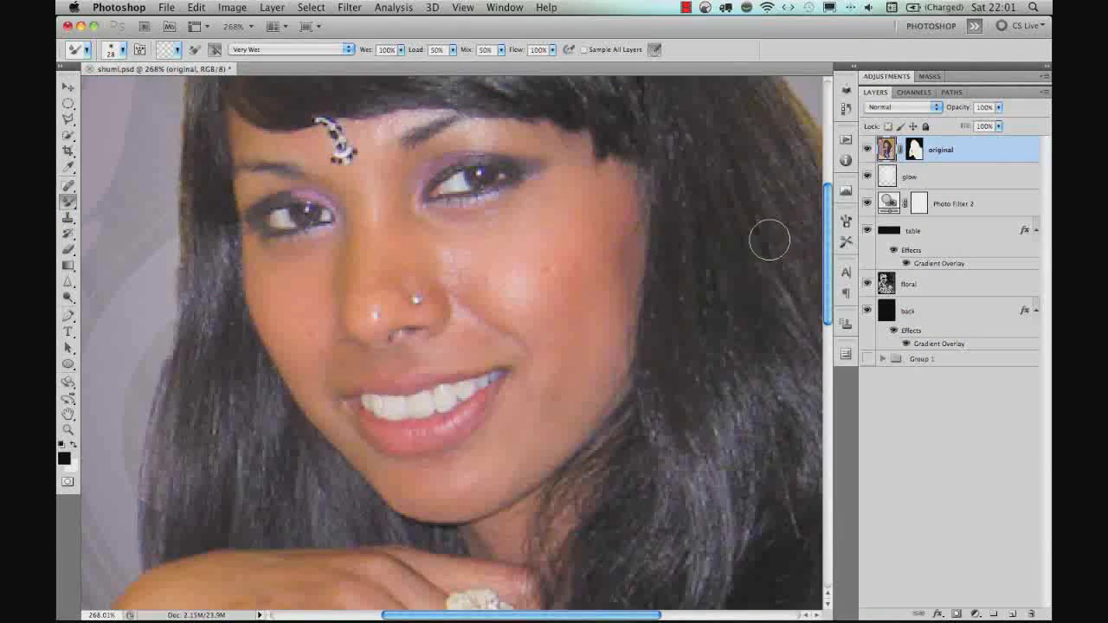
pyautogui.click(121, 50)
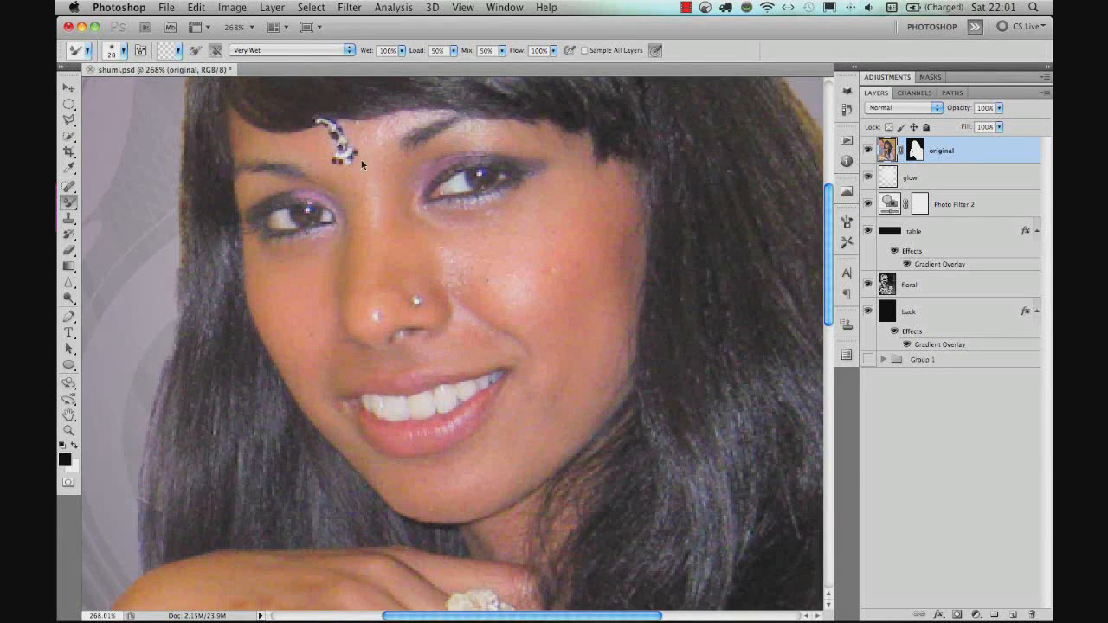
pyautogui.click(583, 50)
# Create a new layer named "soft skin" above the original layer.
pyautogui.press('super+shift+n')
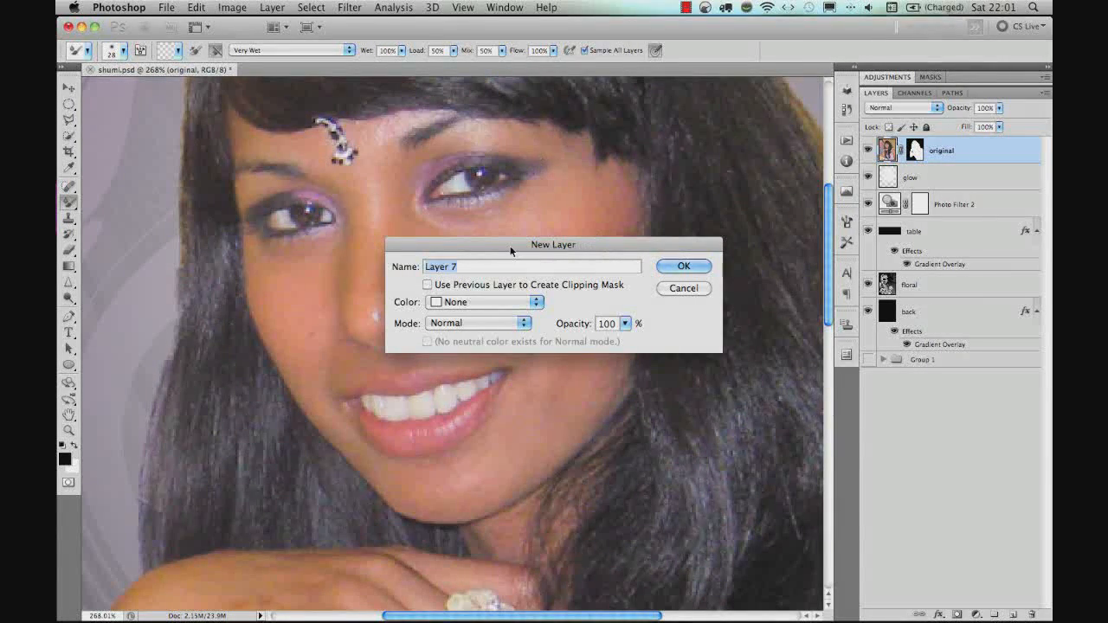
pyautogui.write('soft skin')
pyautogui.press('Return')
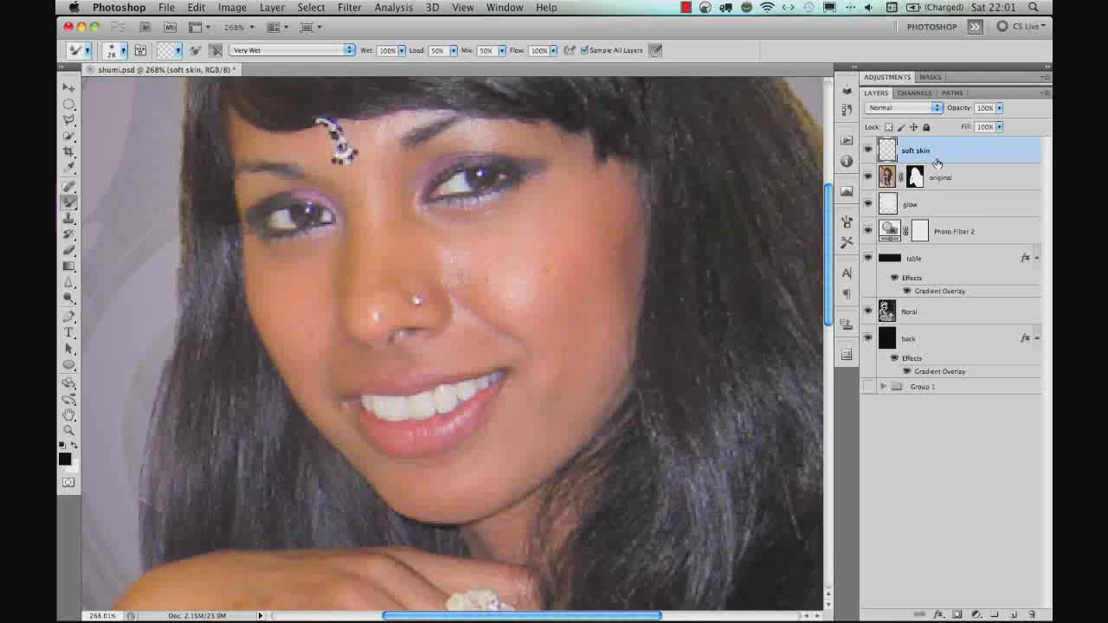
# Soften the skin on the larger cheek, nose, chin and around the mouth with the Mixer Brush, reducing its size to 27 px for finer areas.
pyautogui.moveTo(477, 242)
pyautogui.keyDown('ctrl'); pyautogui.keyDown('alt'); pyautogui.mouseDown()
pyautogui.moveTo(522, 269)
pyautogui.moveTo(491, 239)
pyautogui.moveTo(530, 225)
pyautogui.moveTo(445, 246)
pyautogui.moveTo(457, 244)
pyautogui.moveTo(458, 271)
pyautogui.moveTo(519, 270)
pyautogui.moveTo(520, 301)
pyautogui.moveTo(551, 251)
pyautogui.moveTo(540, 254)
pyautogui.moveTo(575, 245)
pyautogui.moveTo(587, 211)
pyautogui.moveTo(564, 271)
pyautogui.moveTo(613, 239)
pyautogui.moveTo(604, 246)
pyautogui.moveTo(604, 186)
pyautogui.moveTo(576, 174)
pyautogui.moveTo(627, 259)
pyautogui.moveTo(629, 250)
pyautogui.moveTo(615, 307)
pyautogui.moveTo(609, 278)
pyautogui.moveTo(613, 288)
pyautogui.moveTo(618, 271)
pyautogui.moveTo(598, 312)
pyautogui.moveTo(623, 312)
pyautogui.moveTo(529, 328)
pyautogui.moveTo(548, 378)
pyautogui.moveTo(598, 384)
pyautogui.moveTo(607, 233)
pyautogui.moveTo(627, 247)
pyautogui.moveTo(585, 300)
pyautogui.moveTo(588, 191)
pyautogui.mouseUp(); pyautogui.keyUp('alt'); pyautogui.keyUp('ctrl')
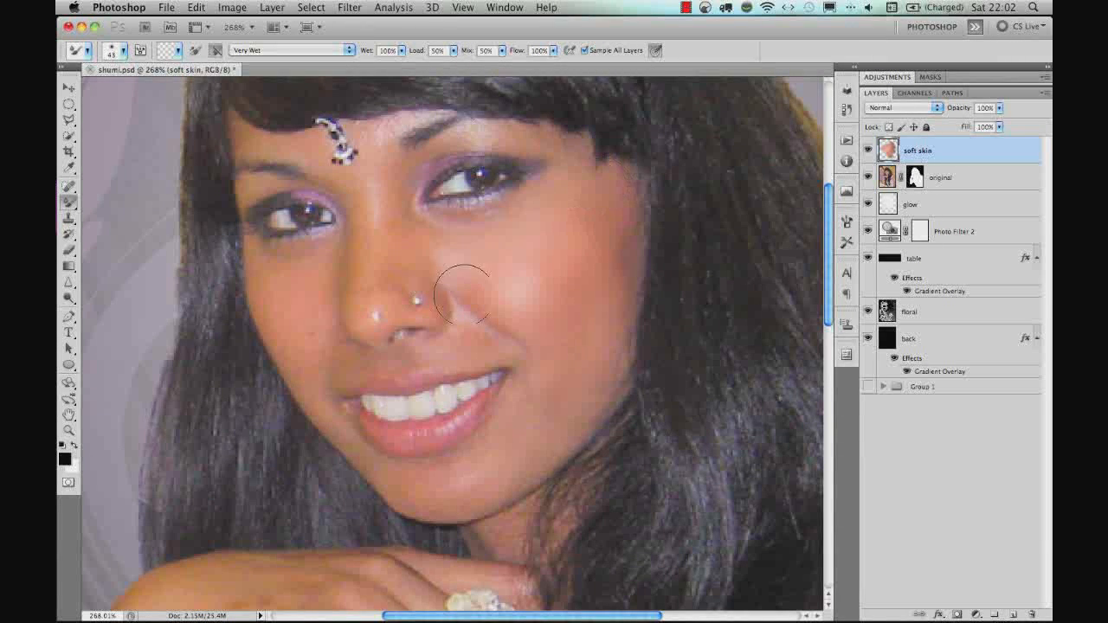
pyautogui.moveTo(430, 261)
pyautogui.mouseDown()
pyautogui.moveTo(403, 251)
pyautogui.moveTo(408, 237)
pyautogui.mouseUp()
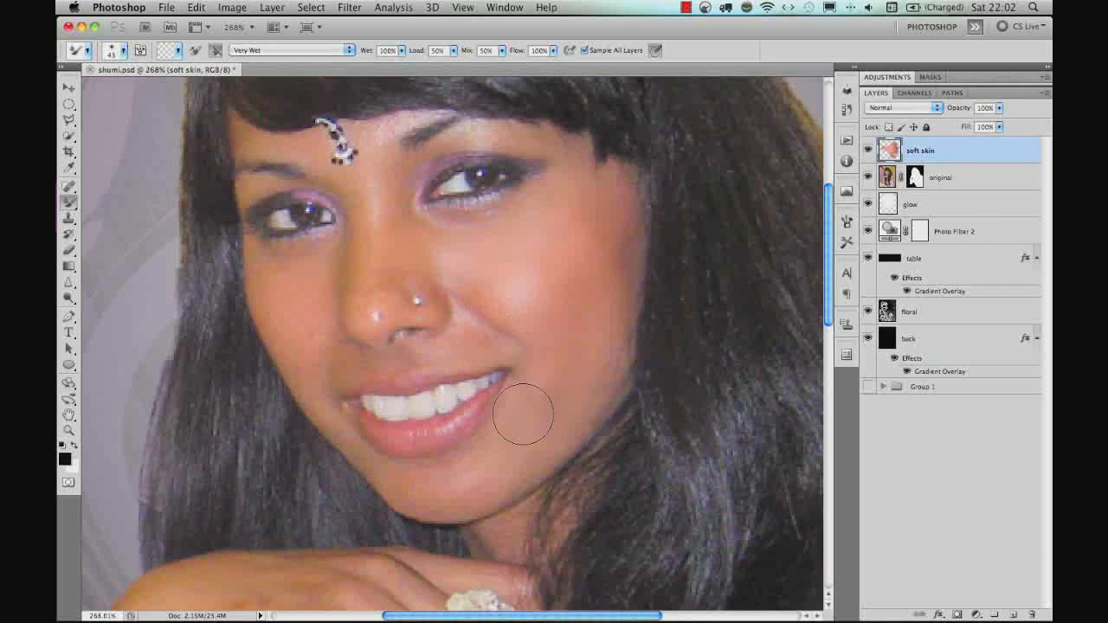
pyautogui.moveTo(530, 410)
pyautogui.mouseDown()
pyautogui.moveTo(578, 427)
pyautogui.moveTo(537, 406)
pyautogui.moveTo(518, 448)
pyautogui.moveTo(501, 453)
pyautogui.moveTo(531, 465)
pyautogui.moveTo(534, 428)
pyautogui.mouseUp()
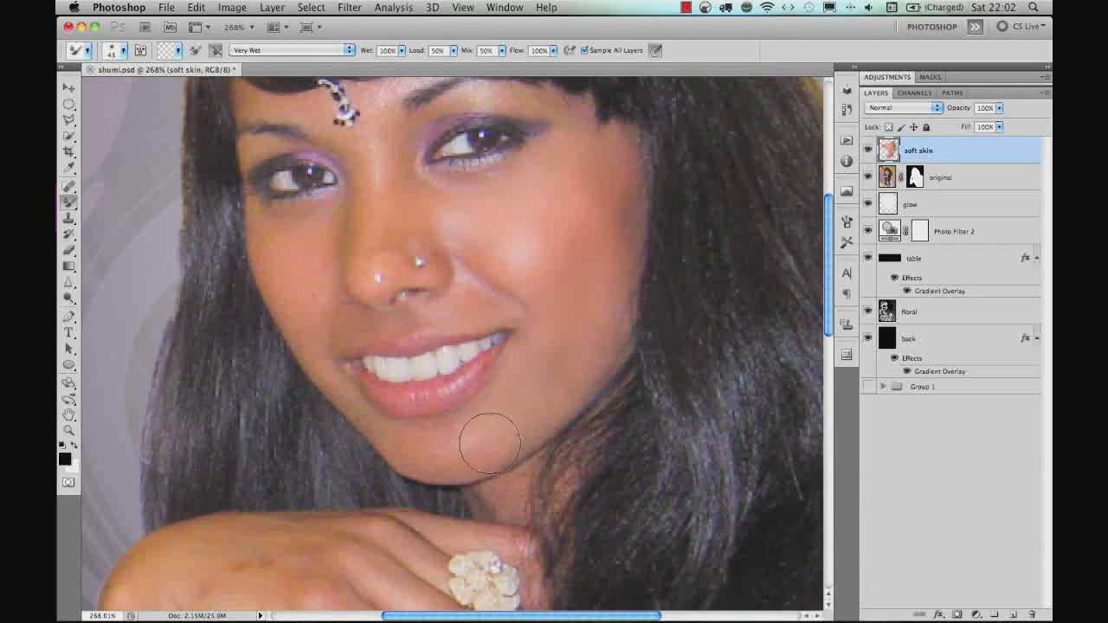
pyautogui.moveTo(472, 456)
pyautogui.mouseDown()
pyautogui.moveTo(464, 438)
pyautogui.moveTo(482, 420)
pyautogui.moveTo(492, 440)
pyautogui.moveTo(422, 456)
pyautogui.moveTo(394, 436)
pyautogui.moveTo(413, 444)
pyautogui.mouseUp()
pyautogui.moveTo(440, 443)
pyautogui.mouseDown()
pyautogui.moveTo(387, 439)
pyautogui.moveTo(426, 433)
pyautogui.moveTo(408, 467)
pyautogui.moveTo(444, 460)
pyautogui.mouseUp()
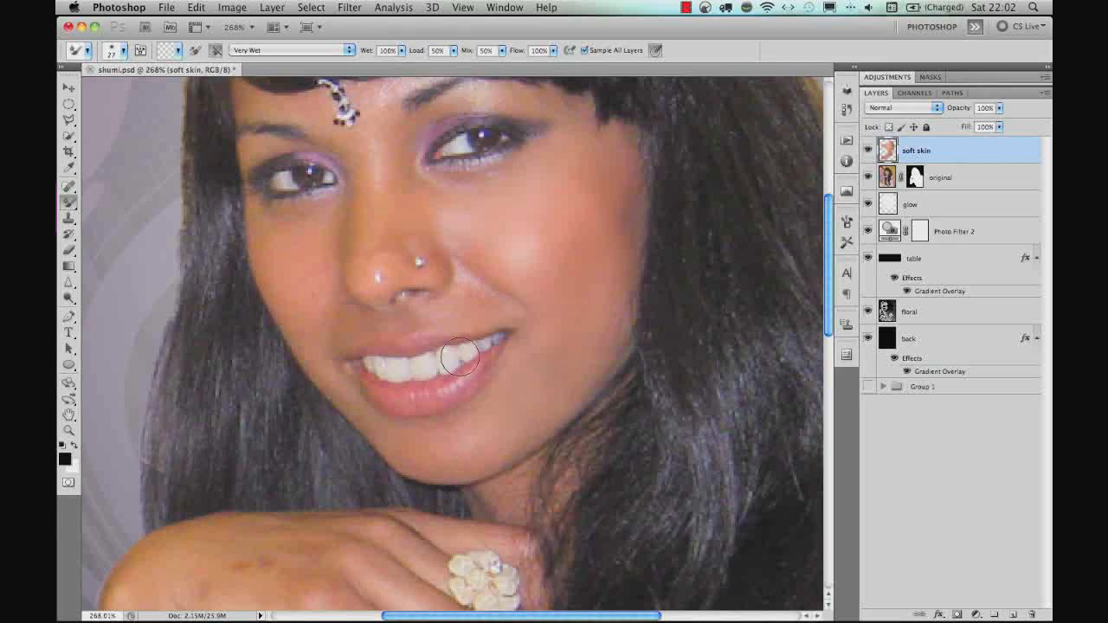
pyautogui.moveTo(338, 406)
pyautogui.mouseDown()
pyautogui.moveTo(366, 418)
pyautogui.moveTo(336, 374)
pyautogui.moveTo(319, 386)
pyautogui.moveTo(333, 382)
pyautogui.moveTo(359, 408)
pyautogui.moveTo(313, 346)
pyautogui.moveTo(319, 368)
pyautogui.moveTo(345, 322)
pyautogui.moveTo(371, 315)
pyautogui.moveTo(348, 320)
pyautogui.moveTo(402, 317)
pyautogui.moveTo(421, 297)
pyautogui.moveTo(424, 309)
pyautogui.moveTo(457, 292)
pyautogui.moveTo(468, 298)
pyautogui.mouseUp()
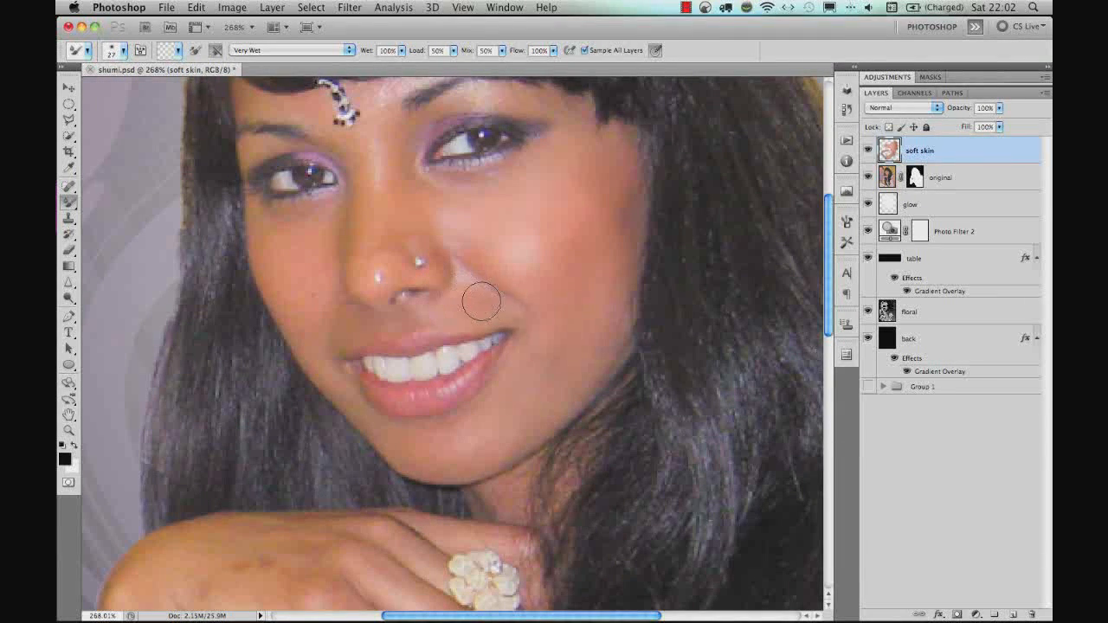
pyautogui.click(73, 279)
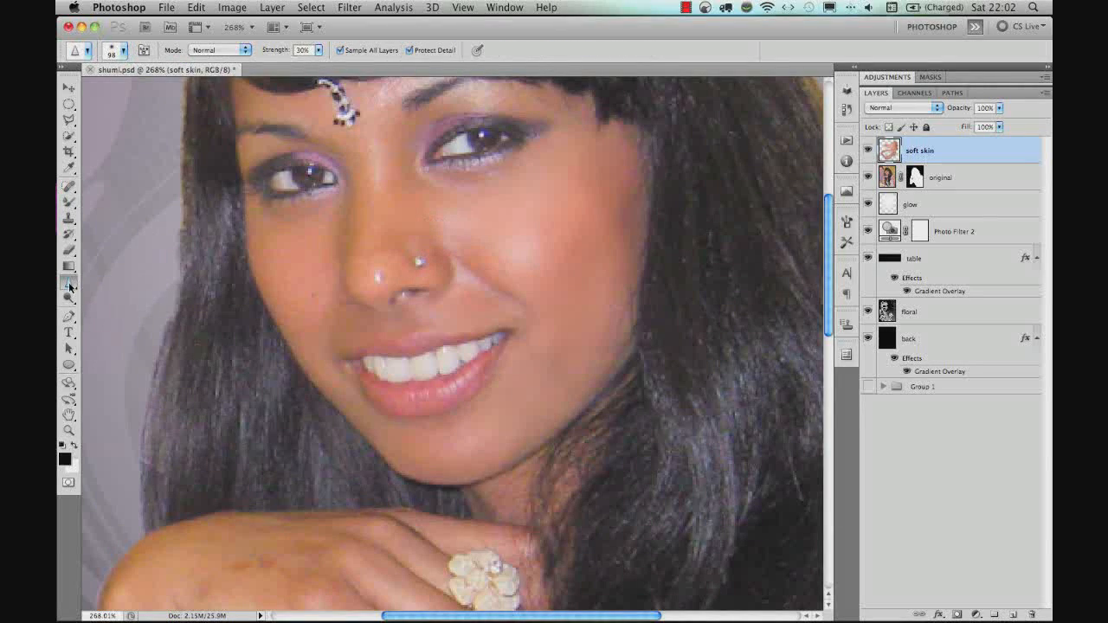
pyautogui.click(71, 285)
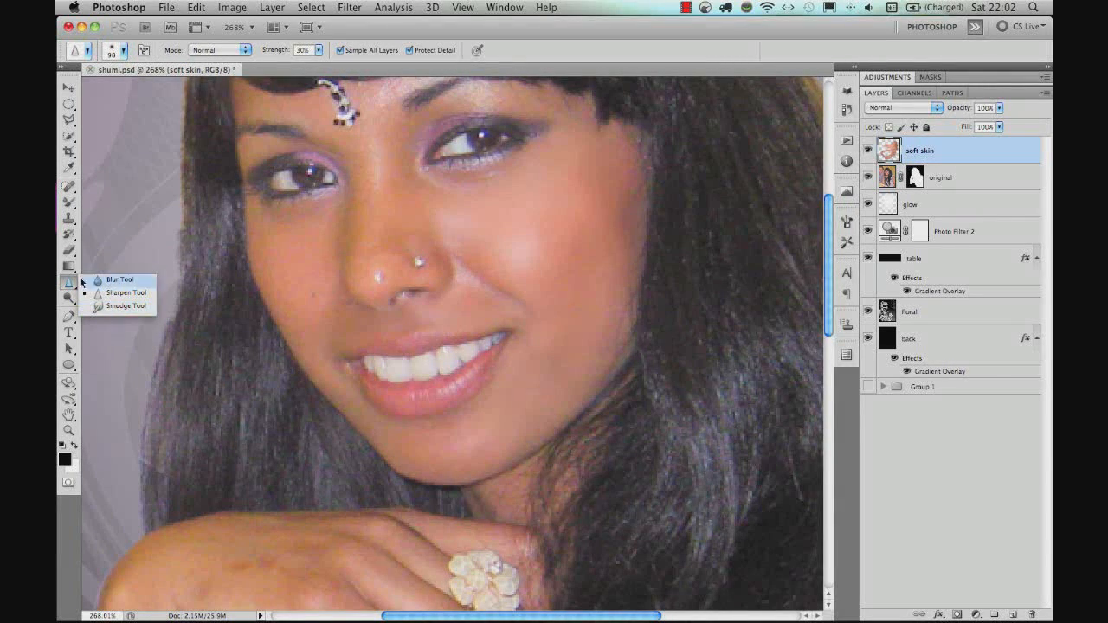
pyautogui.click(69, 202)
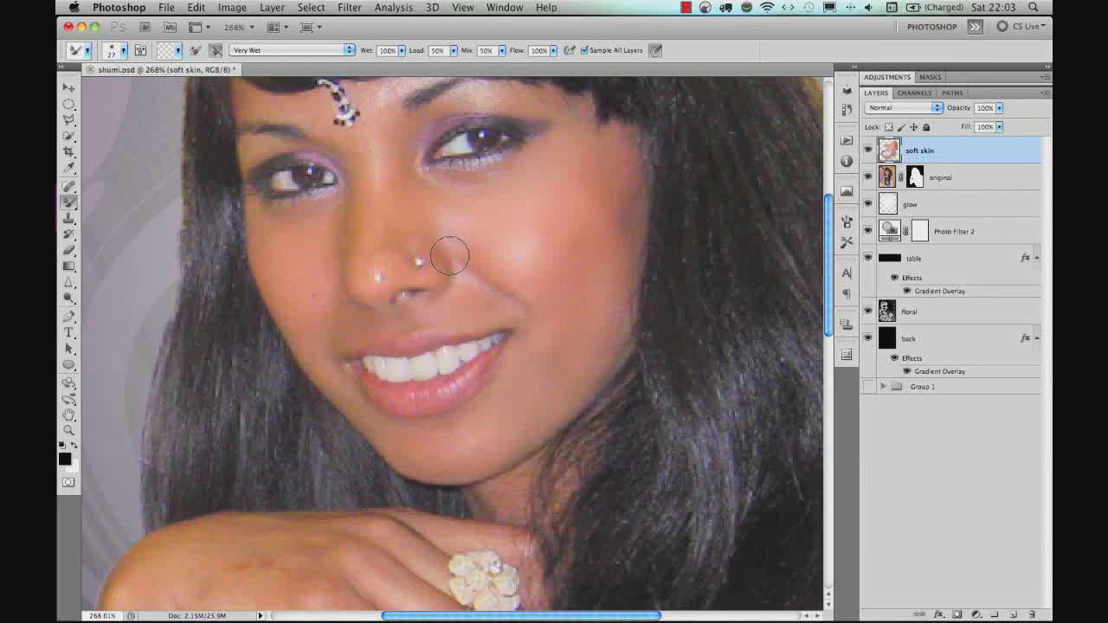
# Blend the skin beside the nose stud, and compare the face with the soft skin layer hidden and shown.
pyautogui.moveTo(449, 256); pyautogui.dragTo(470, 267)
pyautogui.moveTo(353, 310); pyautogui.dragTo(381, 347)
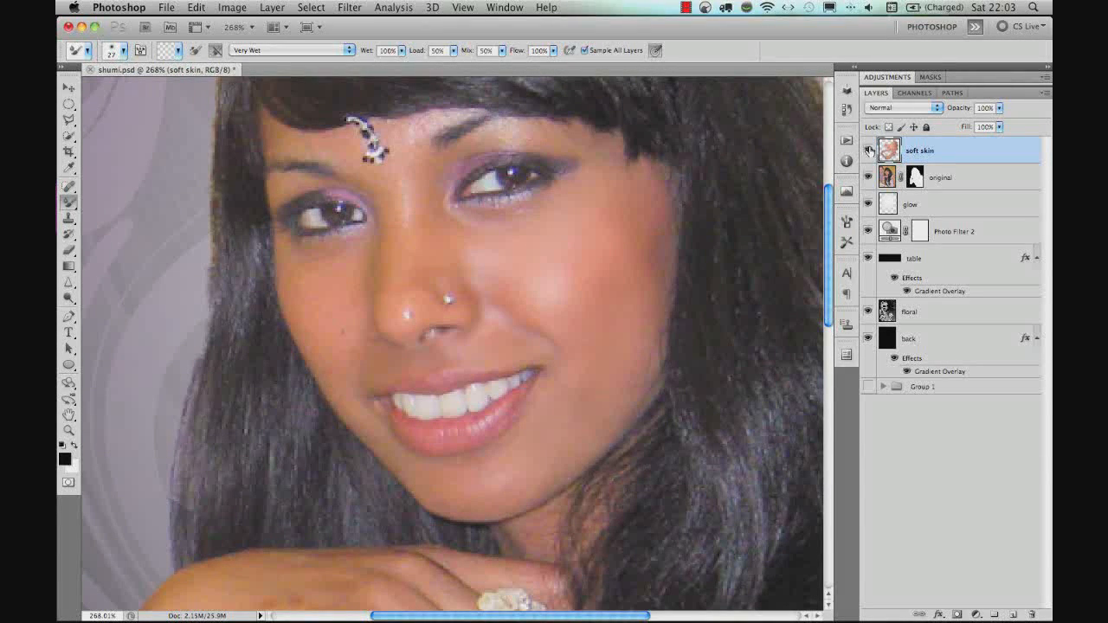
pyautogui.click(868, 151)
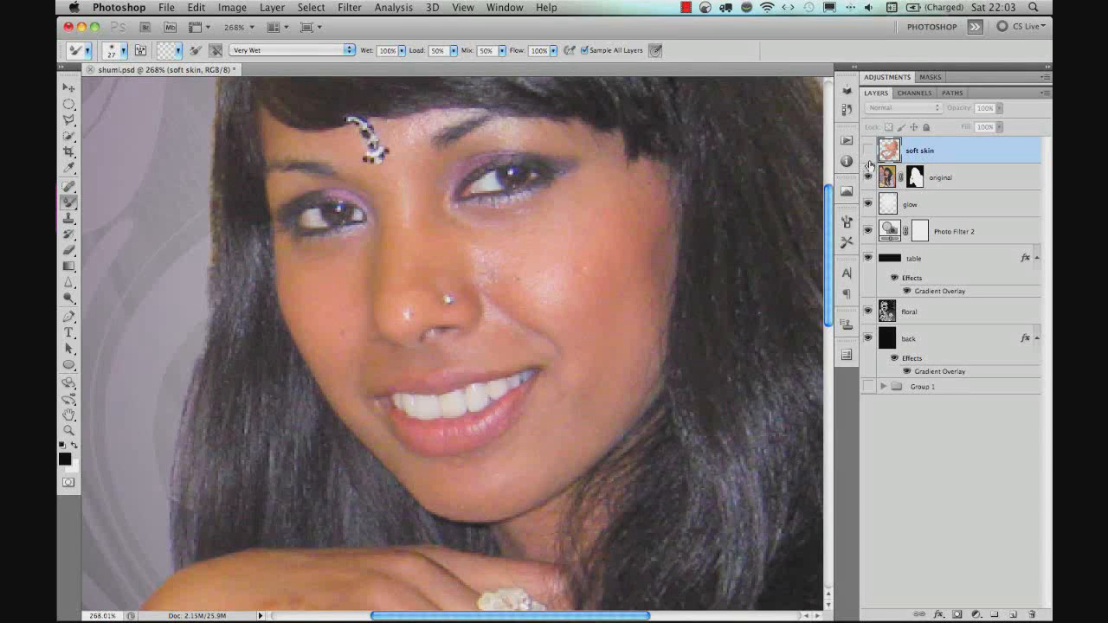
pyautogui.click(868, 151)
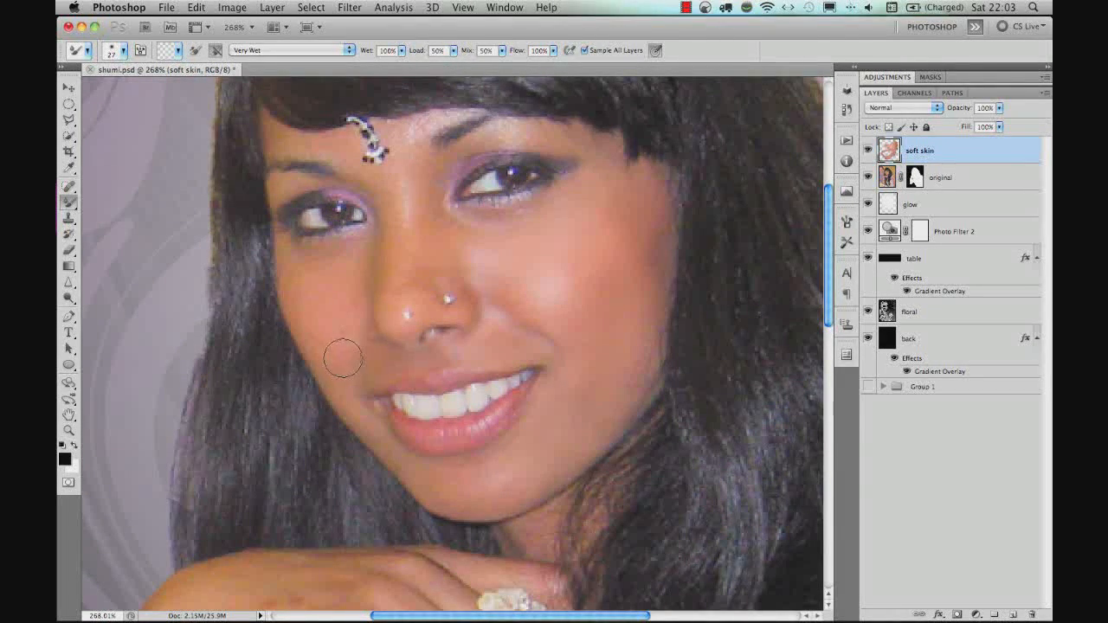
# Soften the narrower cheek, the jawline below it and the side of the nose with the 27 px Mixer Brush.
pyautogui.moveTo(326, 356)
pyautogui.mouseDown()
pyautogui.moveTo(327, 390)
pyautogui.moveTo(369, 439)
pyautogui.mouseUp()
pyautogui.moveTo(341, 305)
pyautogui.mouseDown()
pyautogui.moveTo(289, 302)
pyautogui.moveTo(319, 264)
pyautogui.moveTo(349, 266)
pyautogui.moveTo(356, 316)
pyautogui.mouseUp()
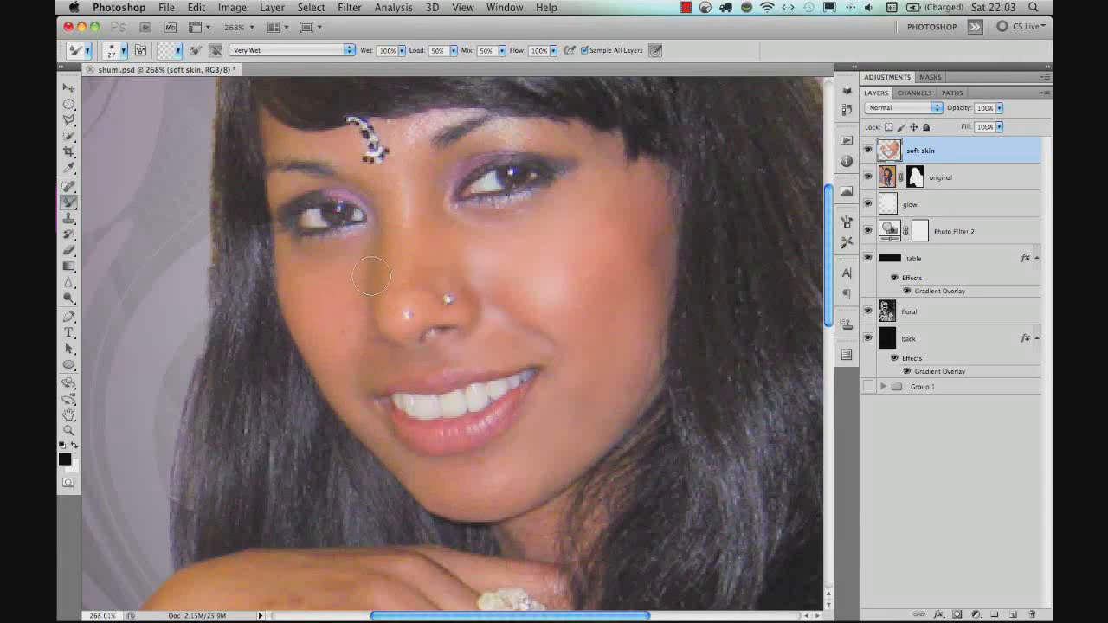
pyautogui.moveTo(371, 276)
pyautogui.mouseDown()
pyautogui.moveTo(383, 269)
pyautogui.moveTo(384, 304)
pyautogui.moveTo(407, 283)
pyautogui.moveTo(391, 206)
pyautogui.moveTo(404, 209)
pyautogui.moveTo(389, 190)
pyautogui.moveTo(406, 317)
pyautogui.moveTo(407, 299)
pyautogui.moveTo(400, 315)
pyautogui.mouseUp()
# Smooth the skin between the eyebrow and eye and towards the temple with a 16 px Mixer Brush.
pyautogui.scroll(3, 459, 227)
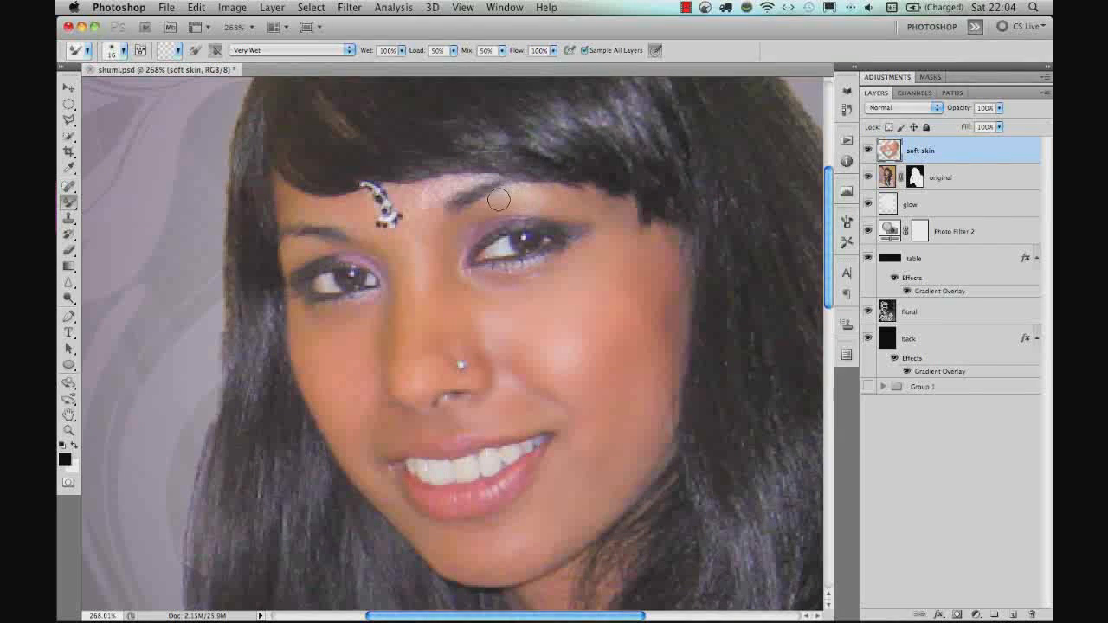
pyautogui.moveTo(499, 200)
pyautogui.mouseDown()
pyautogui.moveTo(533, 191)
pyautogui.moveTo(502, 193)
pyautogui.mouseUp()
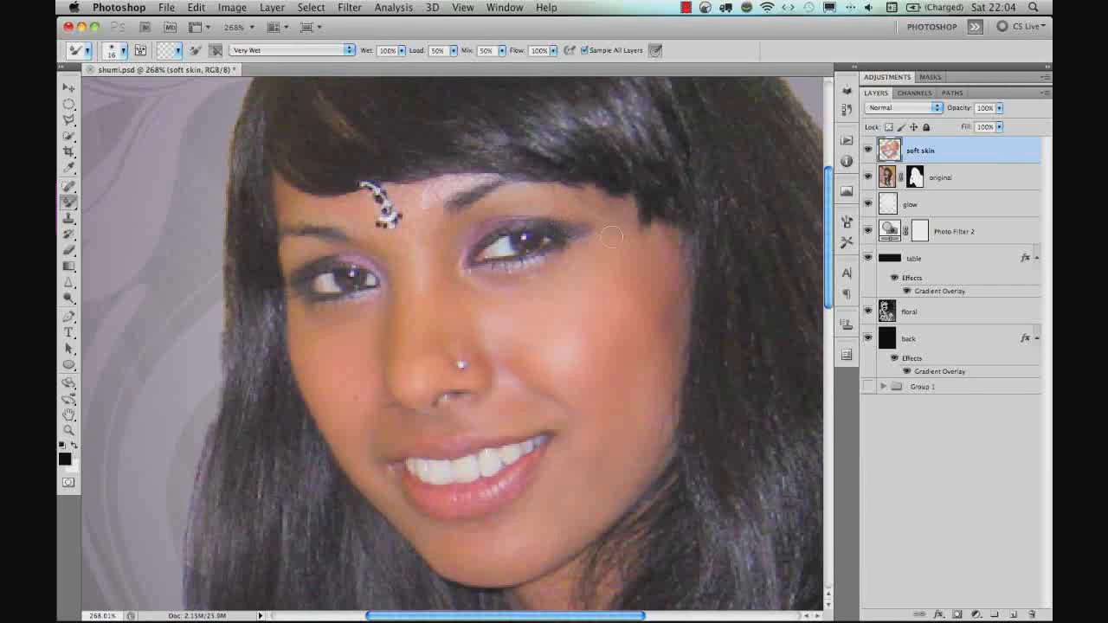
pyautogui.moveTo(536, 224); pyautogui.dragTo(577, 262)
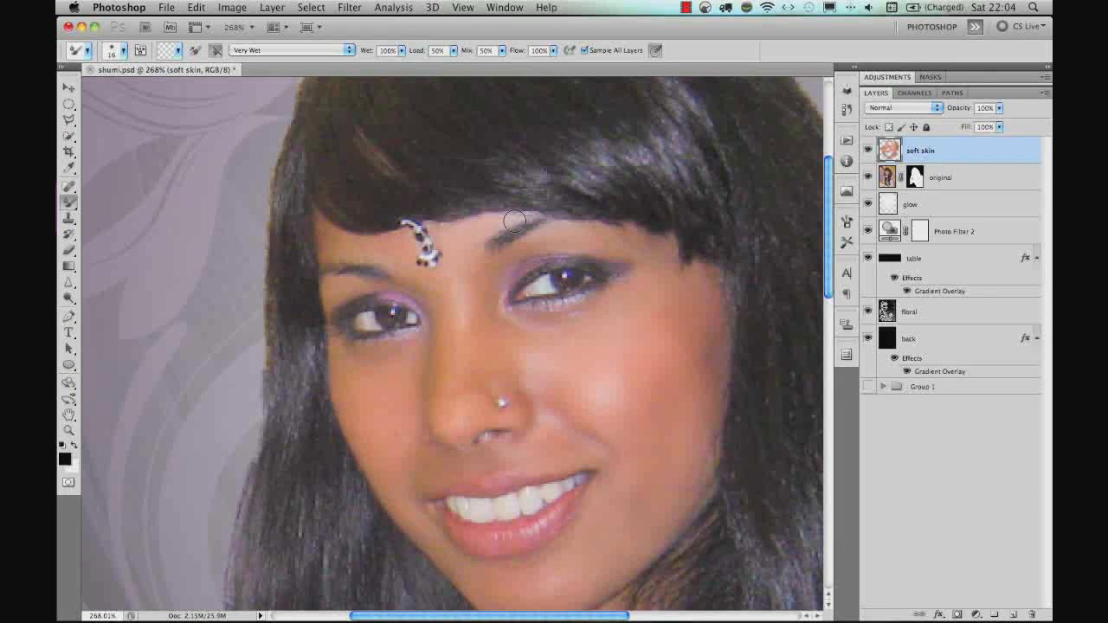
# Reduce the Mixer Brush to 12 px and soften the small areas of forehead skin around the eyebrows.
pyautogui.press('[')
pyautogui.press('[')
pyautogui.press('[')
pyautogui.press('[')
pyautogui.moveTo(349, 244); pyautogui.dragTo(344, 243)
pyautogui.moveTo(556, 314); pyautogui.dragTo(490, 243)
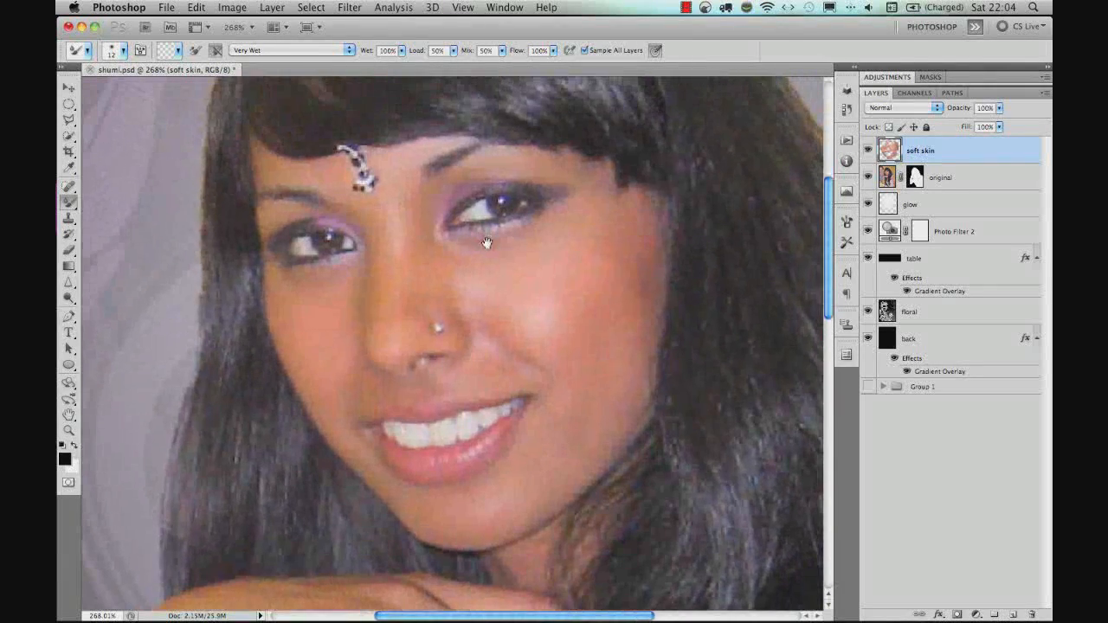
# Toggle the soft skin layer's visibility to compare the retouched face with the original.
pyautogui.click(867, 151)
pyautogui.click(867, 150)
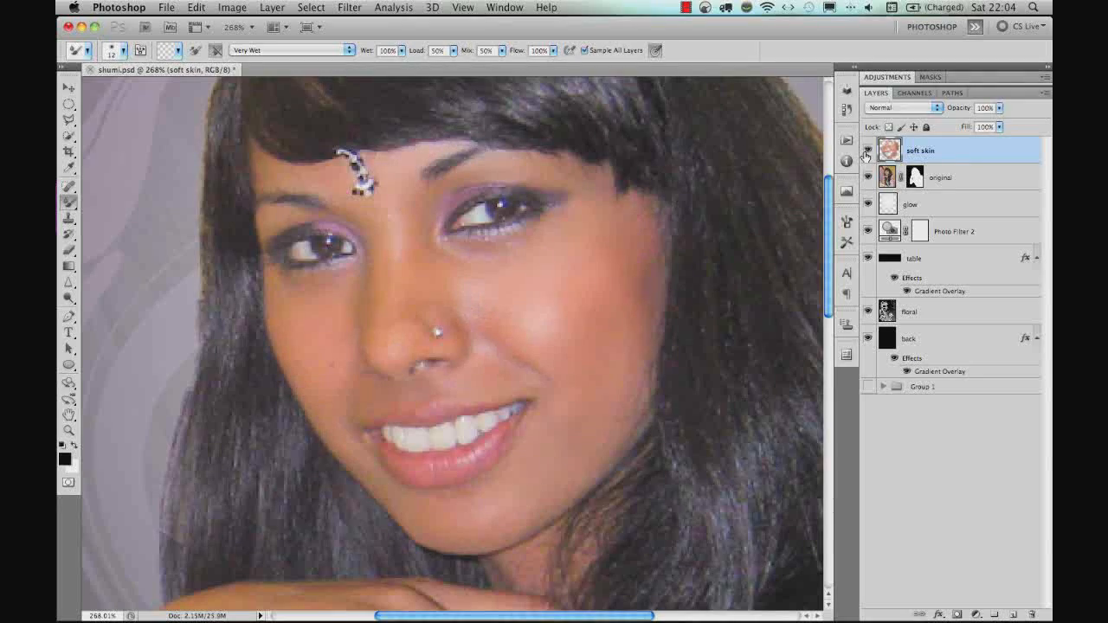
pyautogui.click(867, 151)
pyautogui.click(867, 151)
# Smooth the skin on the back of the hand and the fingers with an 18 px Mixer Brush.
pyautogui.scroll(-5, 394, 440)
pyautogui.hscroll(-2, 393, 440)
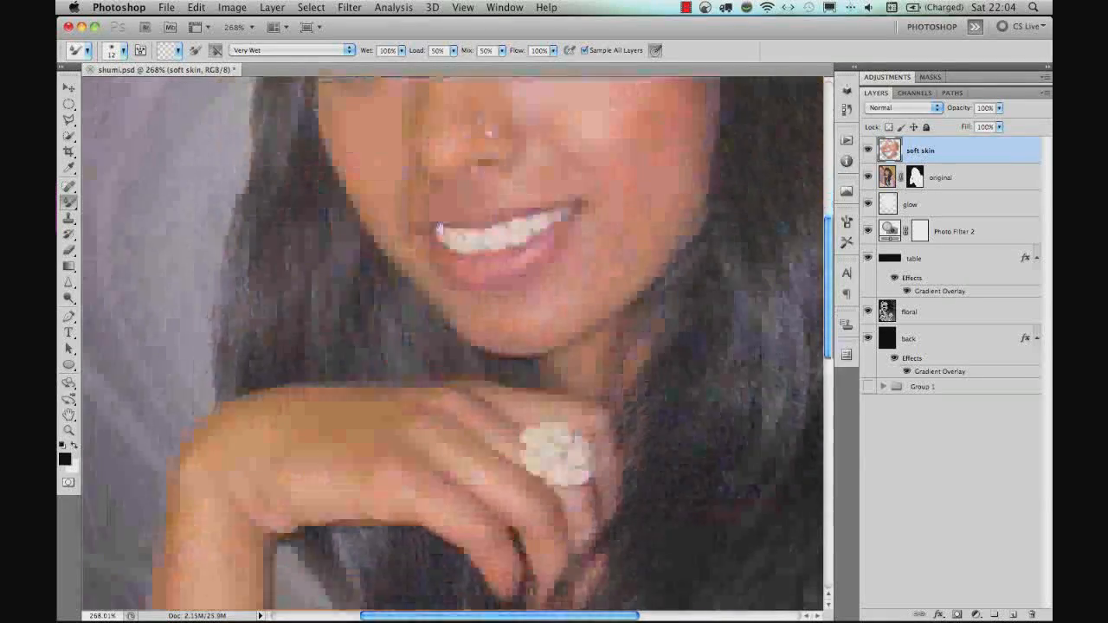
pyautogui.scroll(-3, 407, 314)
pyautogui.hscroll(-3, 408, 315)
pyautogui.moveTo(371, 364)
pyautogui.mouseDown()
pyautogui.moveTo(399, 370)
pyautogui.moveTo(370, 369)
pyautogui.moveTo(425, 345)
pyautogui.moveTo(504, 369)
pyautogui.moveTo(396, 360)
pyautogui.moveTo(405, 384)
pyautogui.mouseUp()
pyautogui.moveTo(413, 385)
pyautogui.mouseDown()
pyautogui.moveTo(378, 358)
pyautogui.moveTo(349, 373)
pyautogui.moveTo(376, 332)
pyautogui.moveTo(355, 323)
pyautogui.moveTo(429, 310)
pyautogui.moveTo(406, 316)
pyautogui.moveTo(486, 309)
pyautogui.moveTo(474, 313)
pyautogui.moveTo(519, 320)
pyautogui.moveTo(518, 307)
pyautogui.mouseUp()
pyautogui.moveTo(648, 431)
pyautogui.mouseDown()
pyautogui.moveTo(651, 403)
pyautogui.moveTo(526, 341)
pyautogui.moveTo(646, 414)
pyautogui.moveTo(573, 389)
pyautogui.moveTo(648, 456)
pyautogui.moveTo(539, 342)
pyautogui.moveTo(599, 341)
pyautogui.moveTo(542, 311)
pyautogui.moveTo(670, 316)
pyautogui.moveTo(625, 311)
pyautogui.mouseUp()
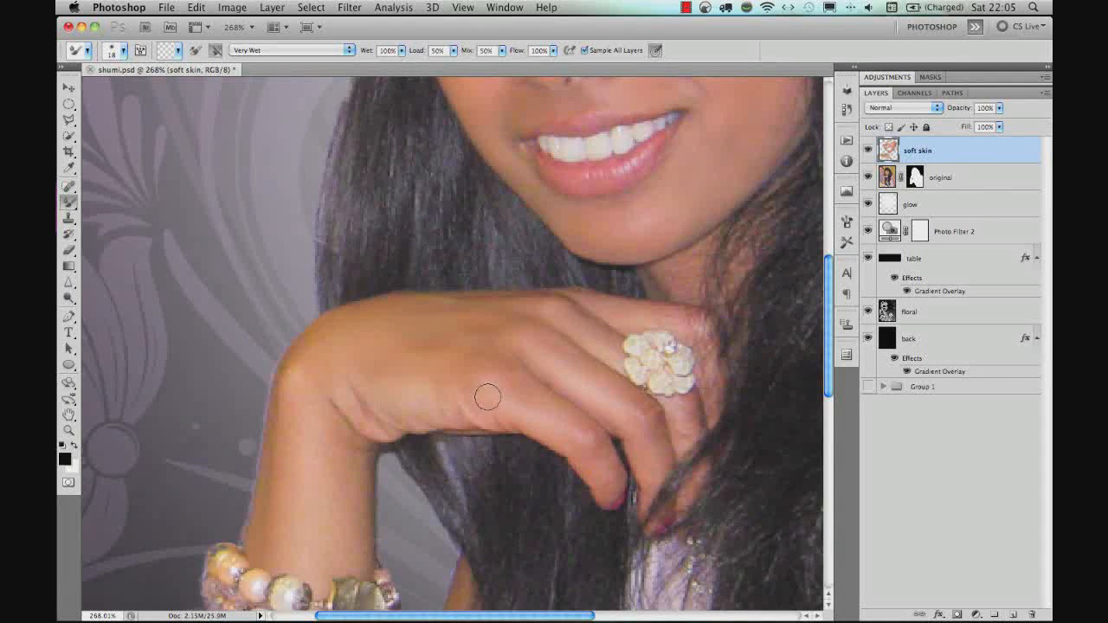
# Enlarge the Mixer Brush to 36 px and soften the remaining skin on the wrist and hand.
pyautogui.moveTo(375, 372)
pyautogui.mouseDown()
pyautogui.moveTo(401, 317)
pyautogui.moveTo(458, 267)
pyautogui.mouseUp()
pyautogui.moveTo(390, 343)
pyautogui.mouseDown()
pyautogui.moveTo(361, 407)
pyautogui.moveTo(401, 416)
pyautogui.moveTo(407, 428)
pyautogui.moveTo(425, 422)
pyautogui.moveTo(424, 358)
pyautogui.moveTo(408, 321)
pyautogui.moveTo(388, 329)
pyautogui.moveTo(378, 291)
pyautogui.moveTo(395, 302)
pyautogui.moveTo(369, 349)
pyautogui.moveTo(356, 346)
pyautogui.mouseUp()
pyautogui.moveTo(449, 309)
pyautogui.mouseDown()
pyautogui.moveTo(499, 351)
pyautogui.moveTo(541, 315)
pyautogui.mouseUp()
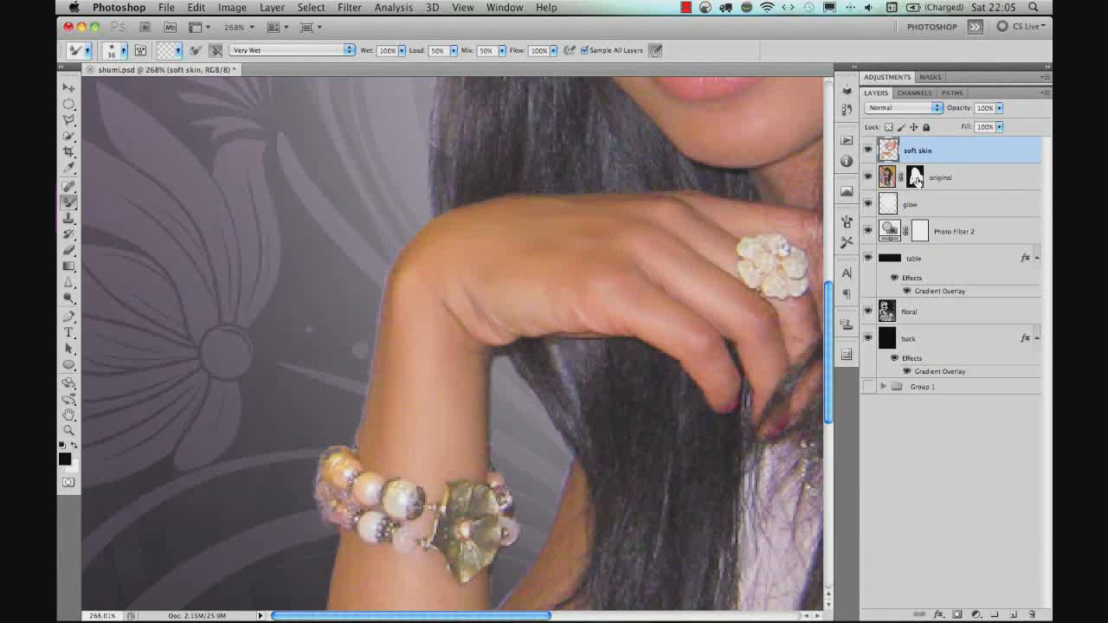
# Paint out the light fringe along the wrist's outer edge on the original layer's mask with an 11 px black brush.
pyautogui.click(915, 177)
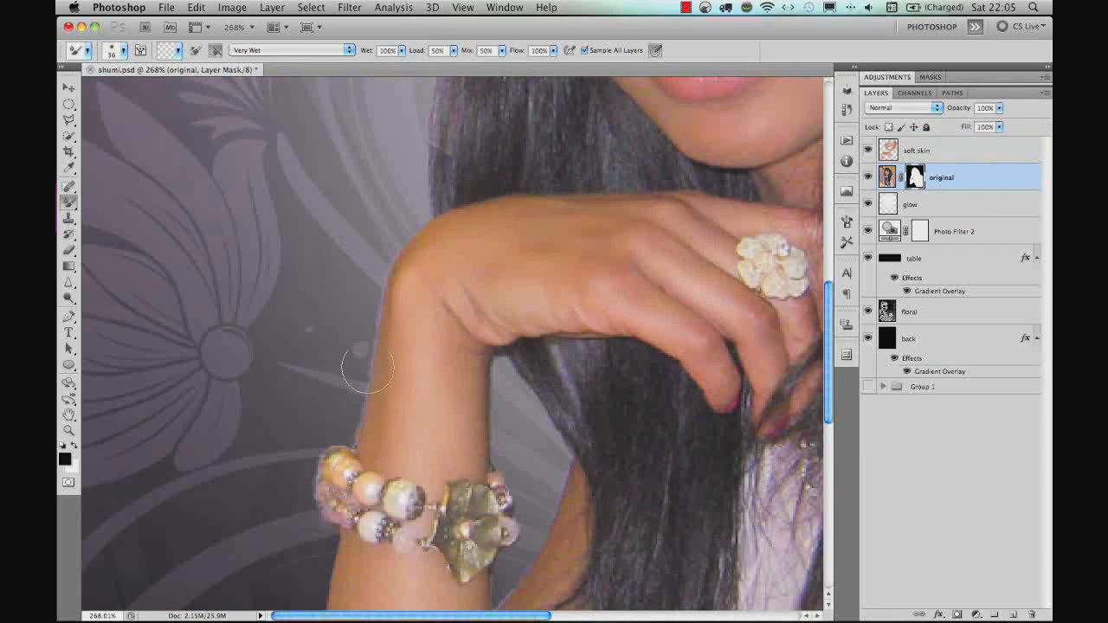
pyautogui.press('e')
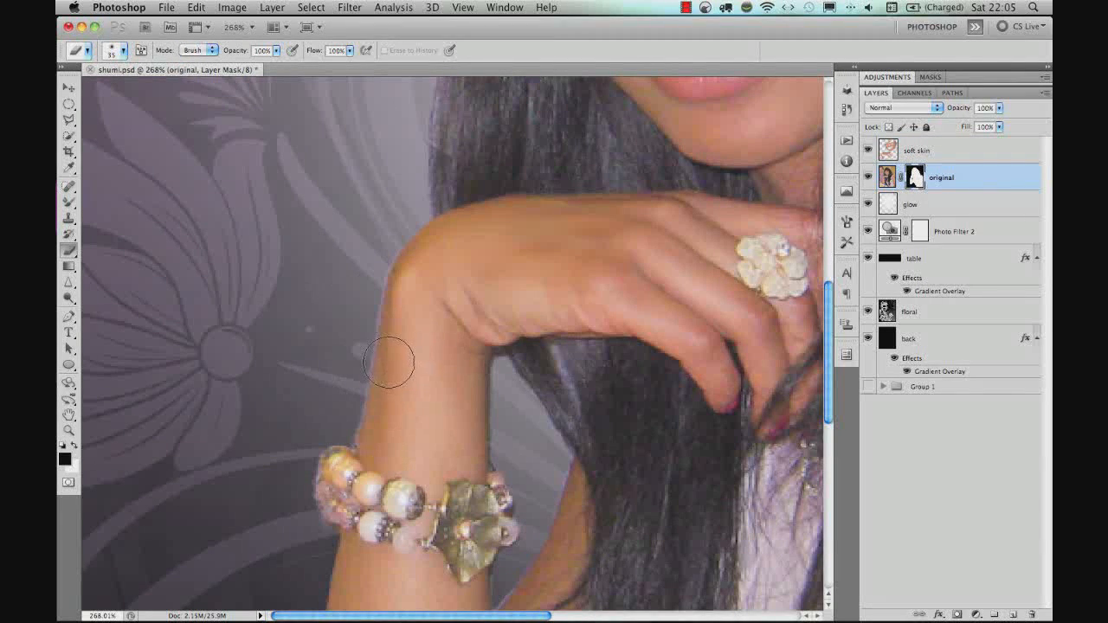
pyautogui.press('b')
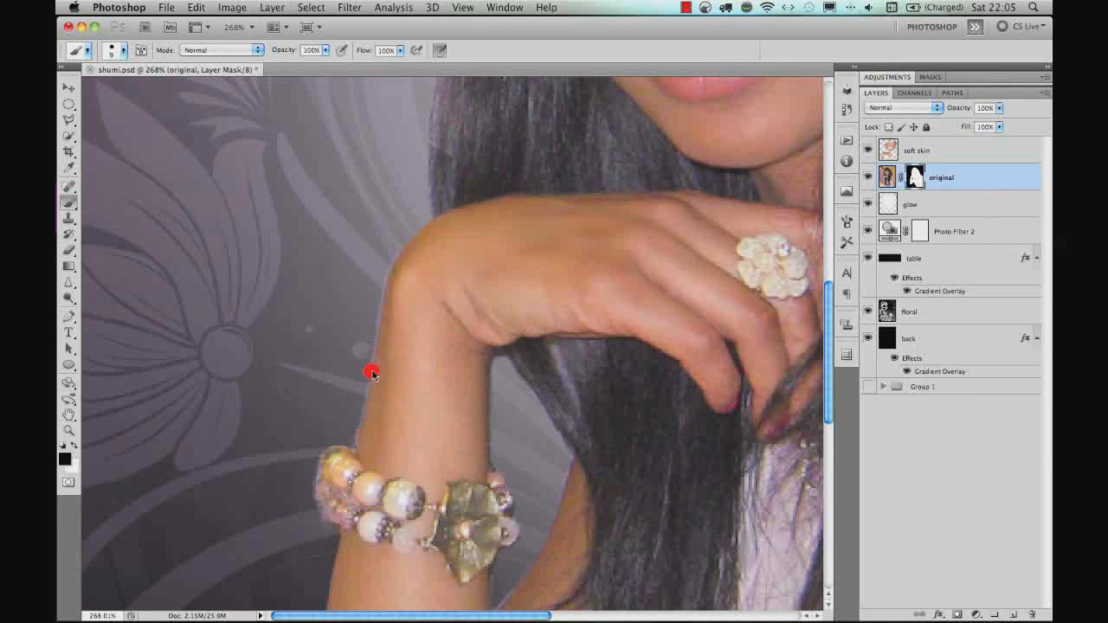
pyautogui.moveTo(372, 373); pyautogui.dragTo(374, 374)
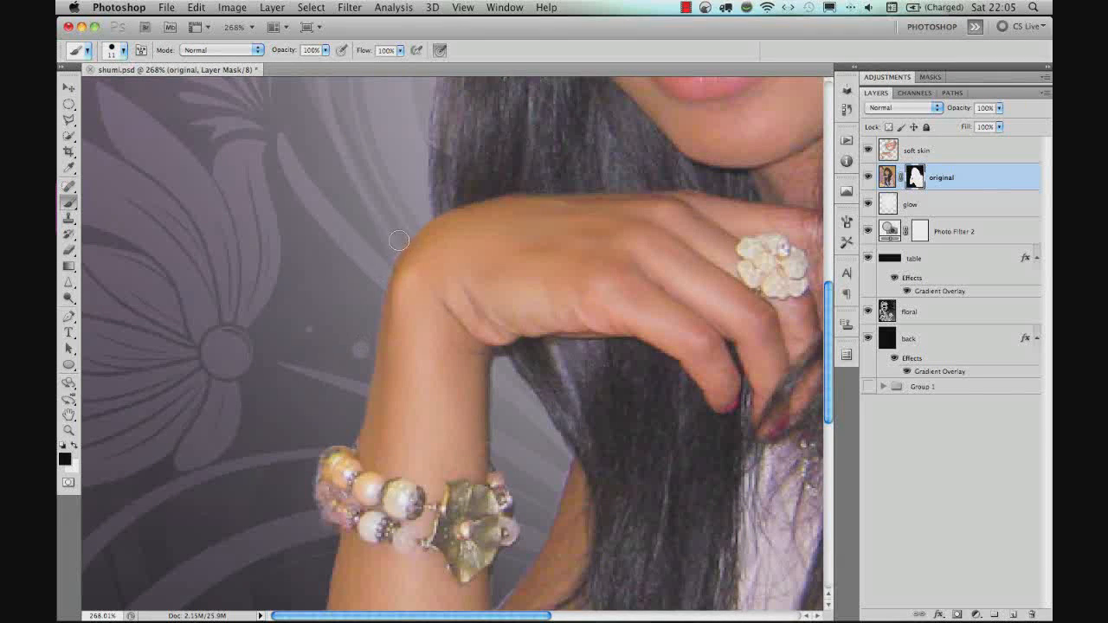
# Examine the cut-out edges and softened skin around the elbow, arm, hair, face and hand.
pyautogui.scroll(-10, 531, 217)
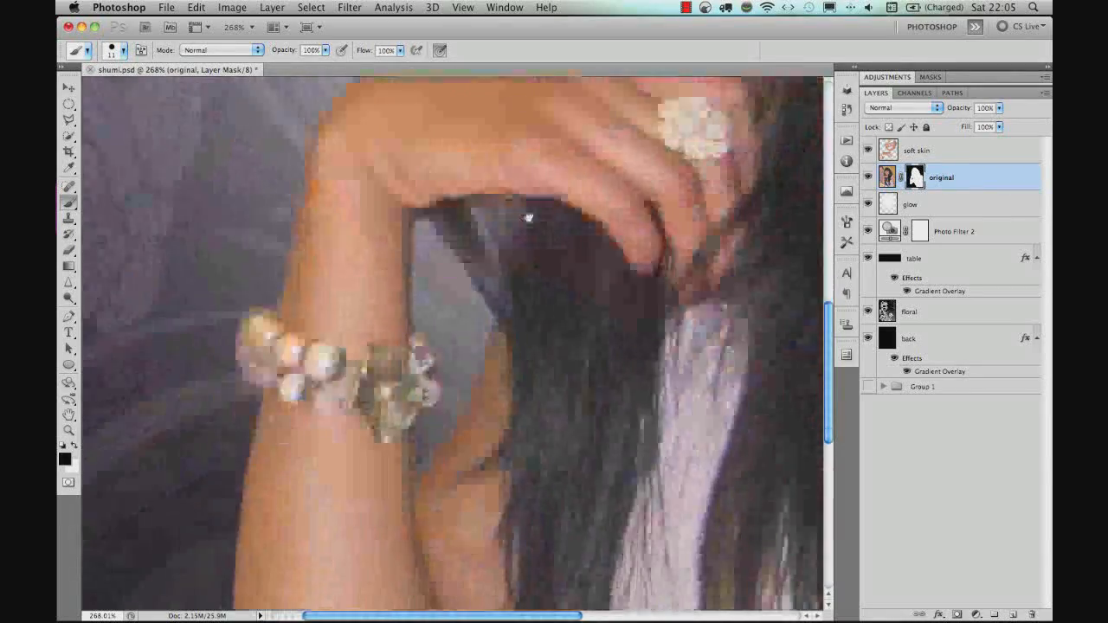
pyautogui.scroll(-5, 459, 379)
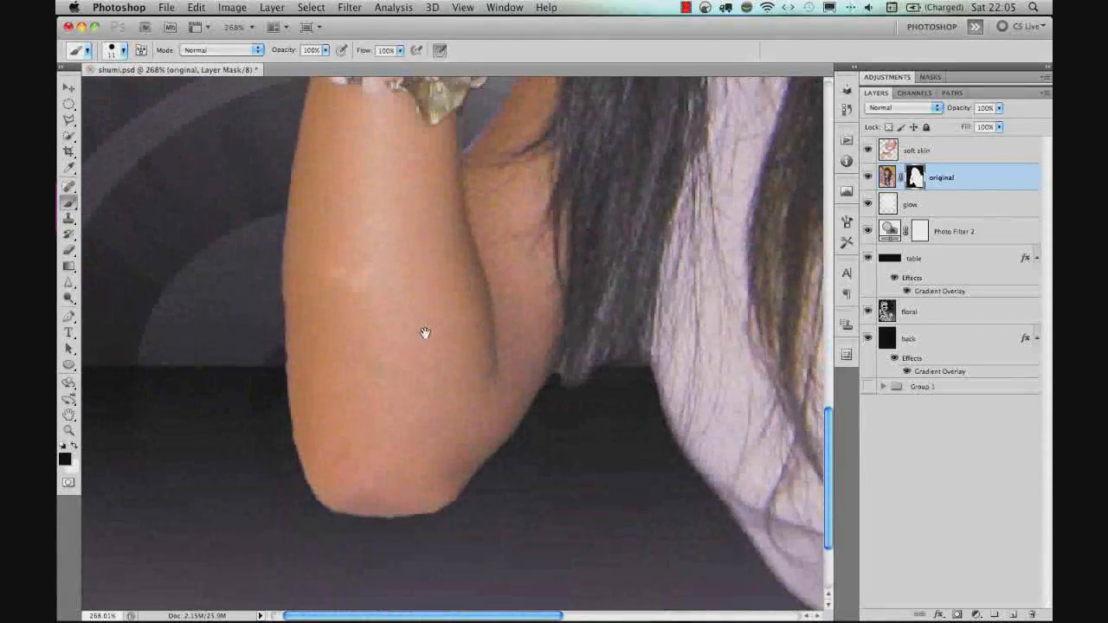
pyautogui.hscroll(15, 640, 251)
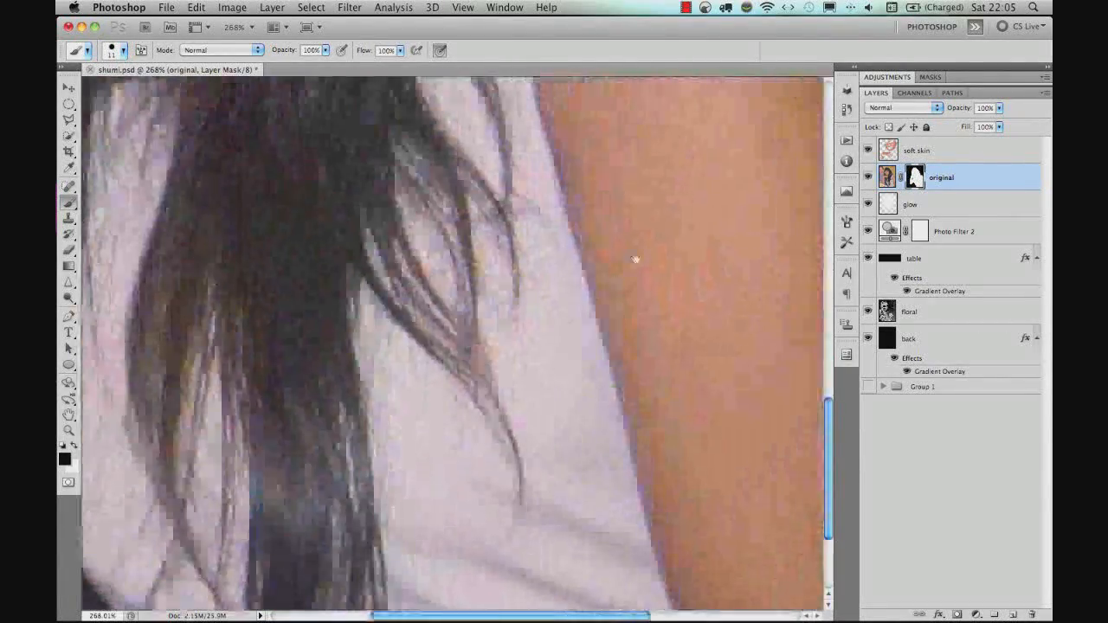
pyautogui.scroll(6, 605, 346)
pyautogui.scroll(15, 533, 367)
pyautogui.hscroll(-8, 533, 367)
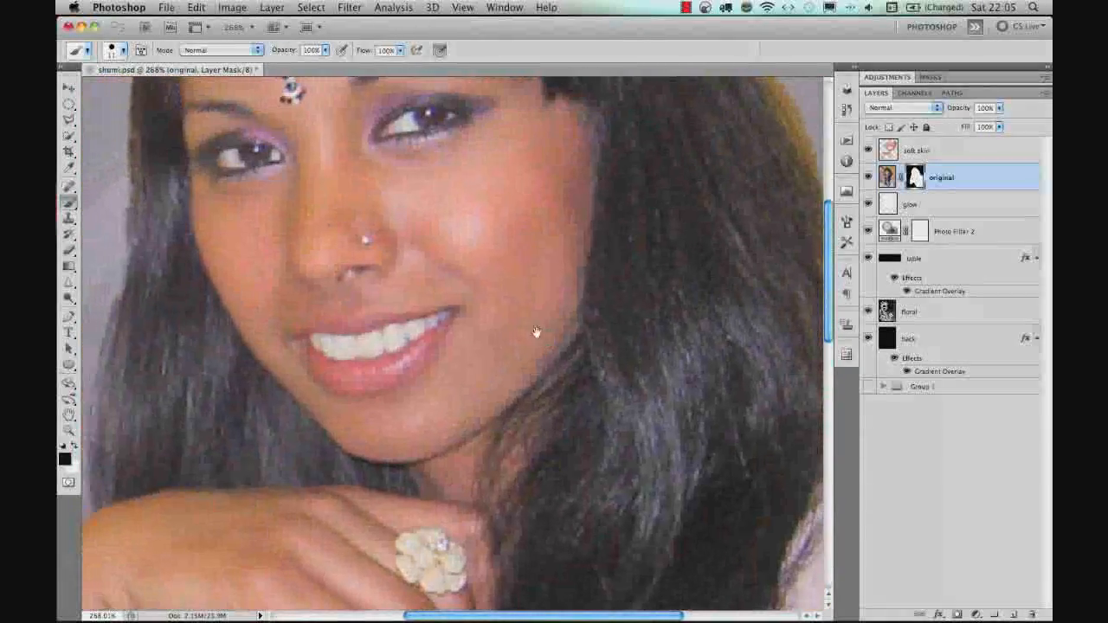
pyautogui.moveTo(537, 332); pyautogui.dragTo(539, 329)
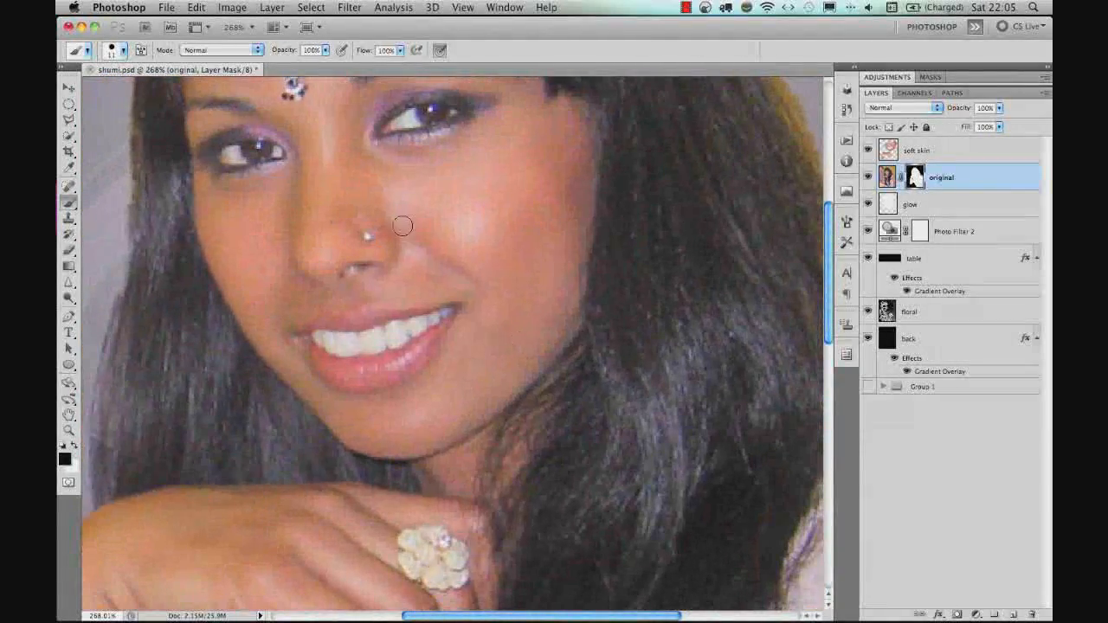
pyautogui.scroll(8, 402, 225)
pyautogui.hscroll(-5, 402, 224)
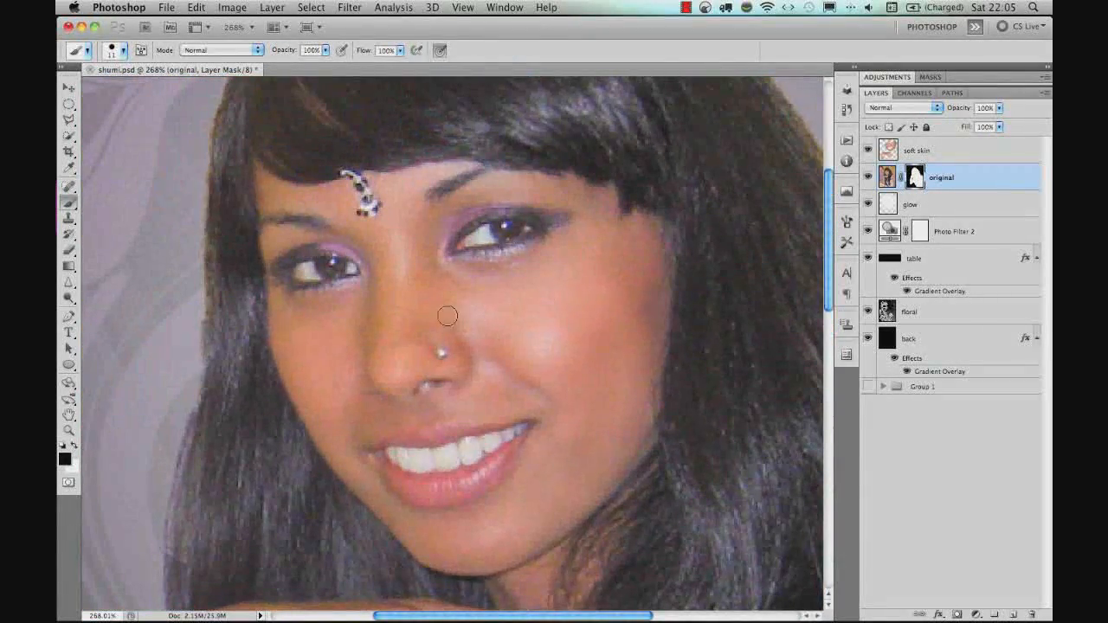
pyautogui.scroll(-10, 383, 310)
pyautogui.hscroll(-2, 382, 309)
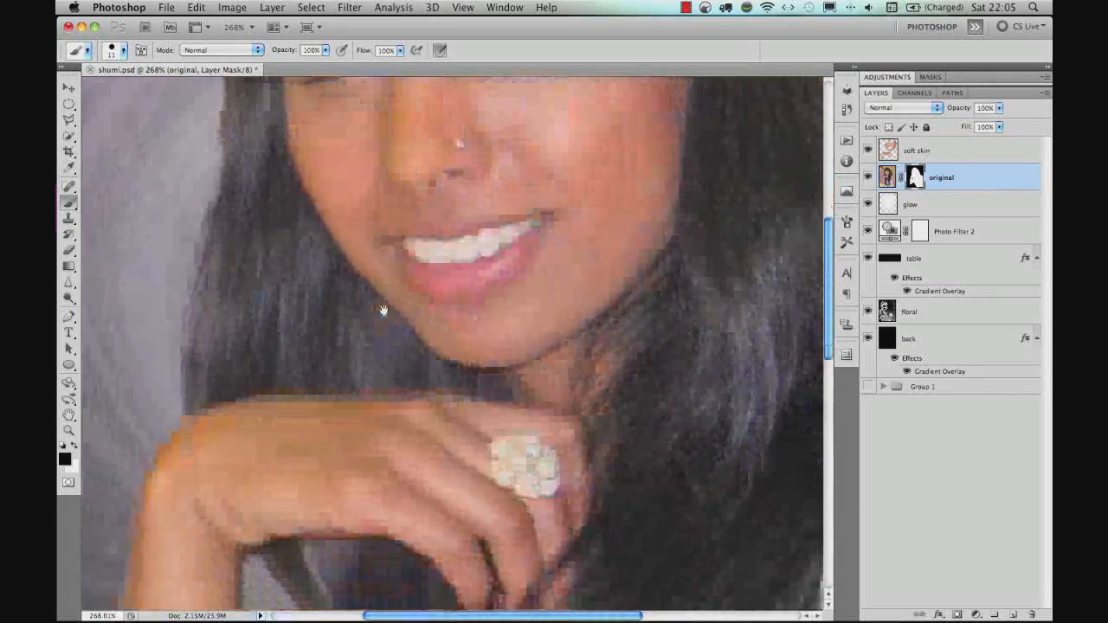
pyautogui.scroll(-6, 383, 310)
pyautogui.hscroll(-4, 382, 310)
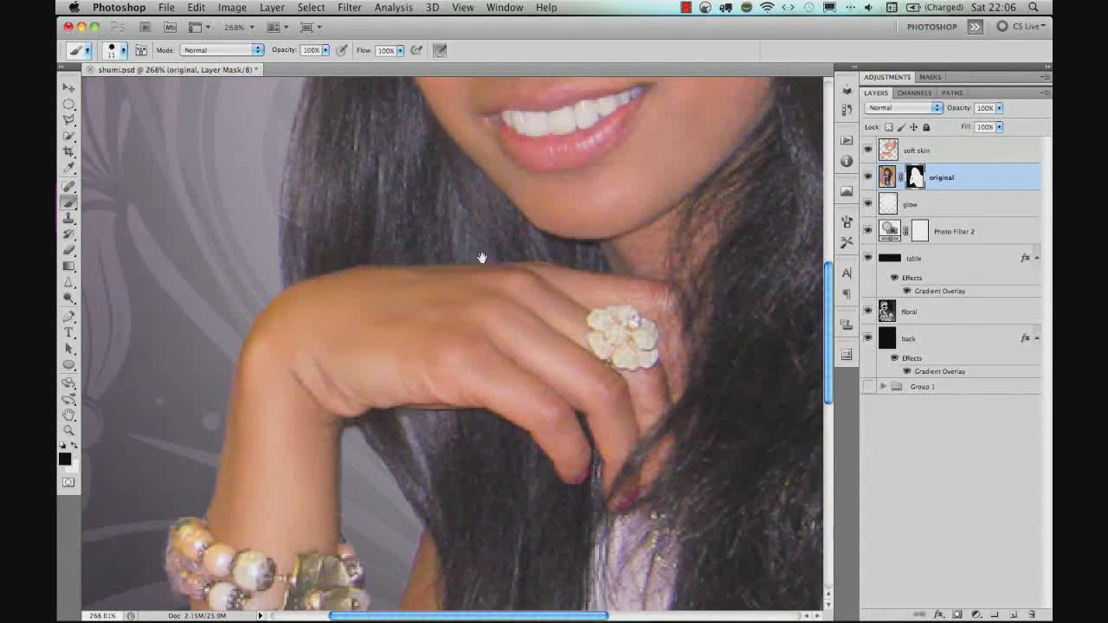
# Hide and reshow the soft skin layer to compare the face before and after the retouching.
pyautogui.scroll(6, 470, 291)
pyautogui.hscroll(3, 469, 291)
pyautogui.scroll(8, 475, 232)
pyautogui.hscroll(2, 475, 232)
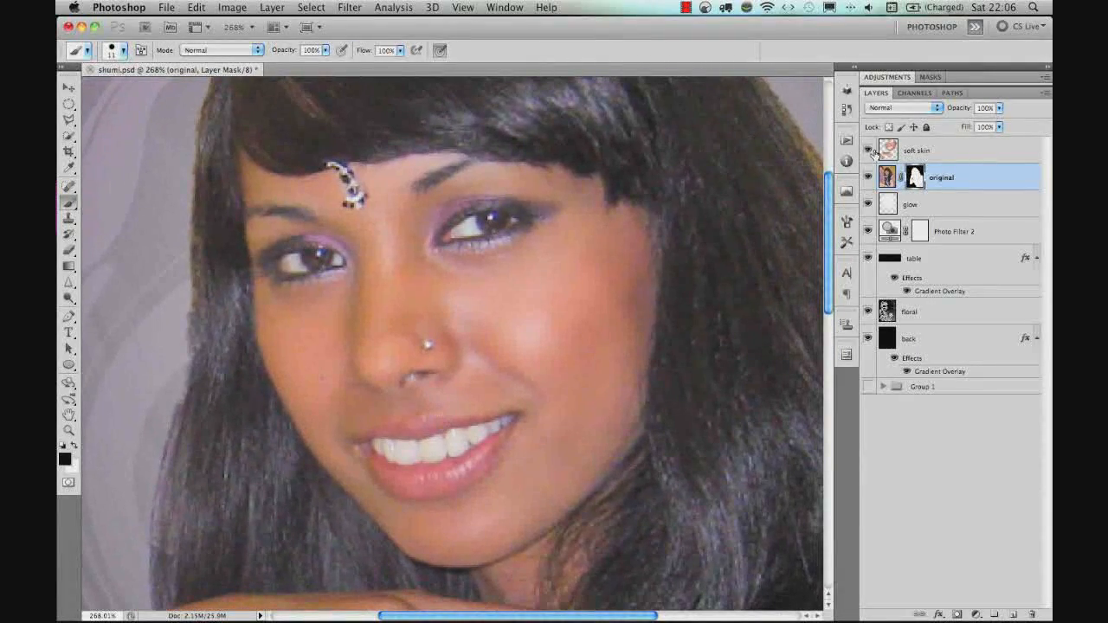
pyautogui.click(868, 152)
pyautogui.click(868, 152)
# Inspect the hair outline and open Refine Mask for the original layer's mask, moving the dialog clear of the layer list.
pyautogui.scroll(10, 300, 283)
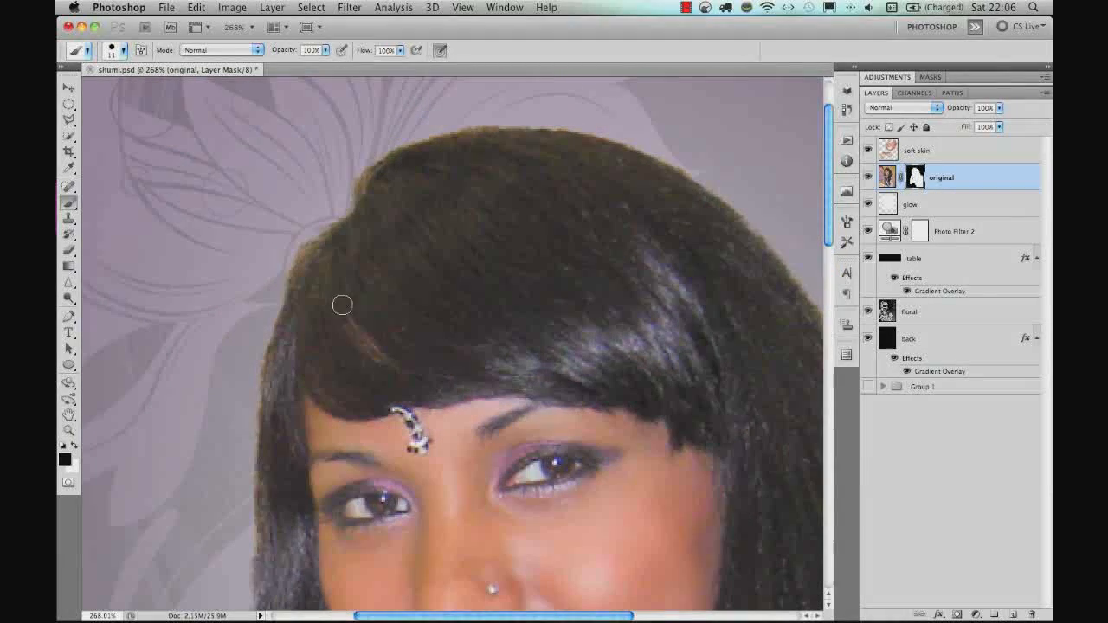
pyautogui.moveTo(330, 395); pyautogui.dragTo(404, 223)
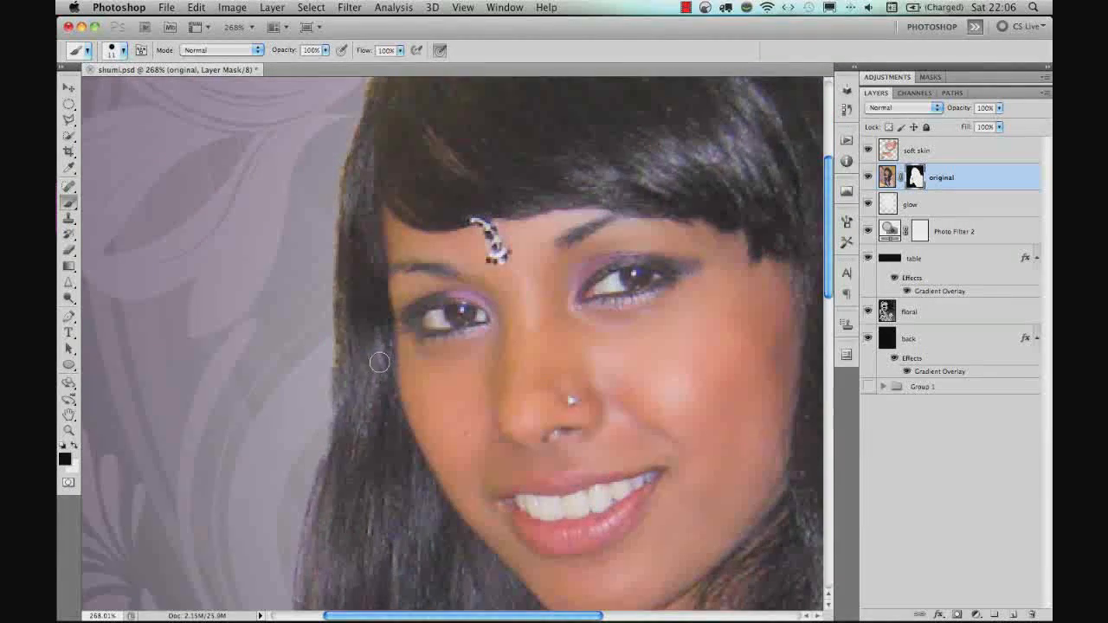
pyautogui.moveTo(360, 438); pyautogui.dragTo(357, 353)
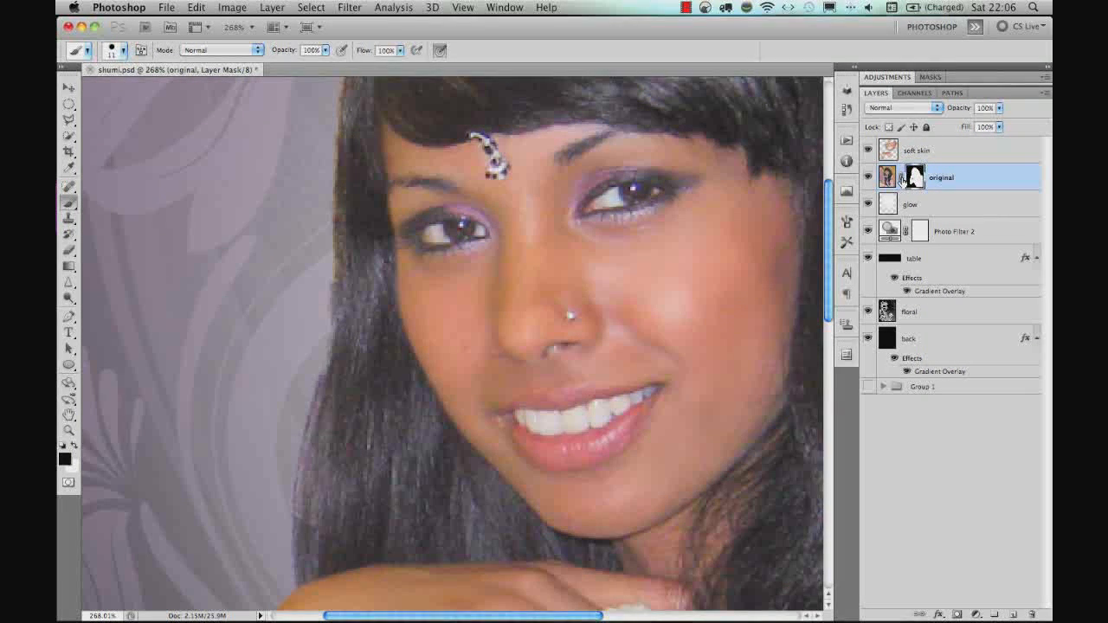
pyautogui.click(930, 77)
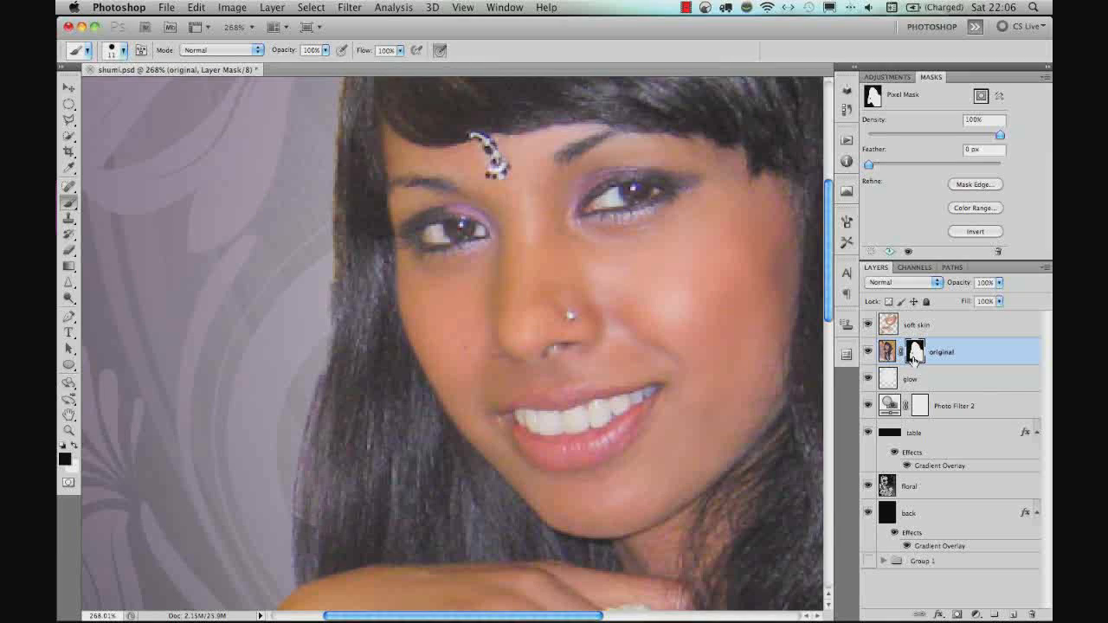
pyautogui.click(980, 187)
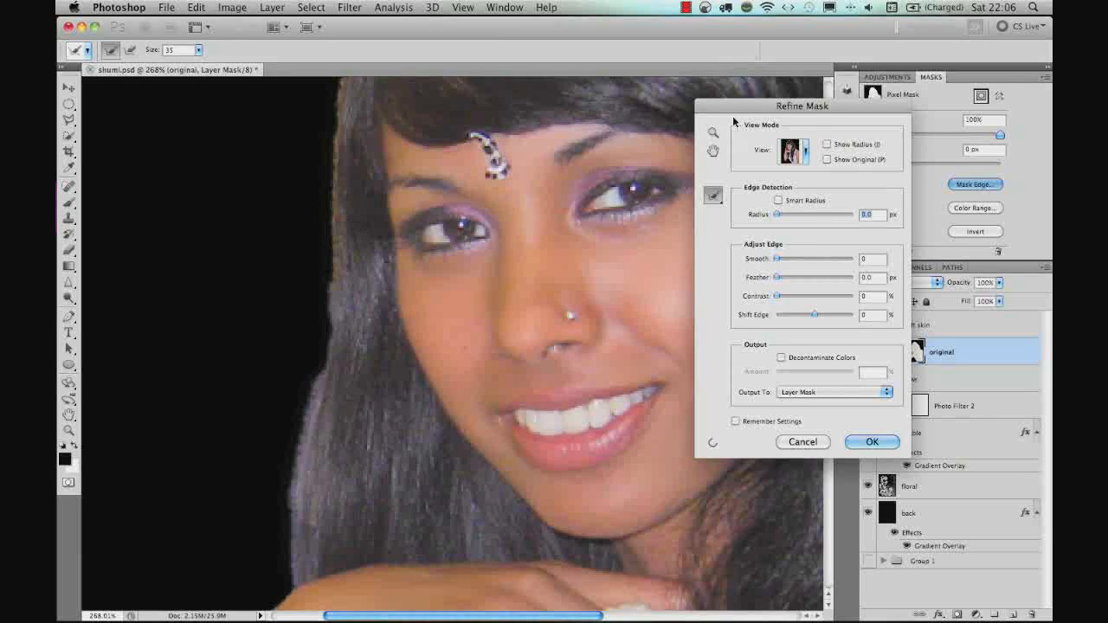
pyautogui.moveTo(743, 121); pyautogui.dragTo(537, 157)
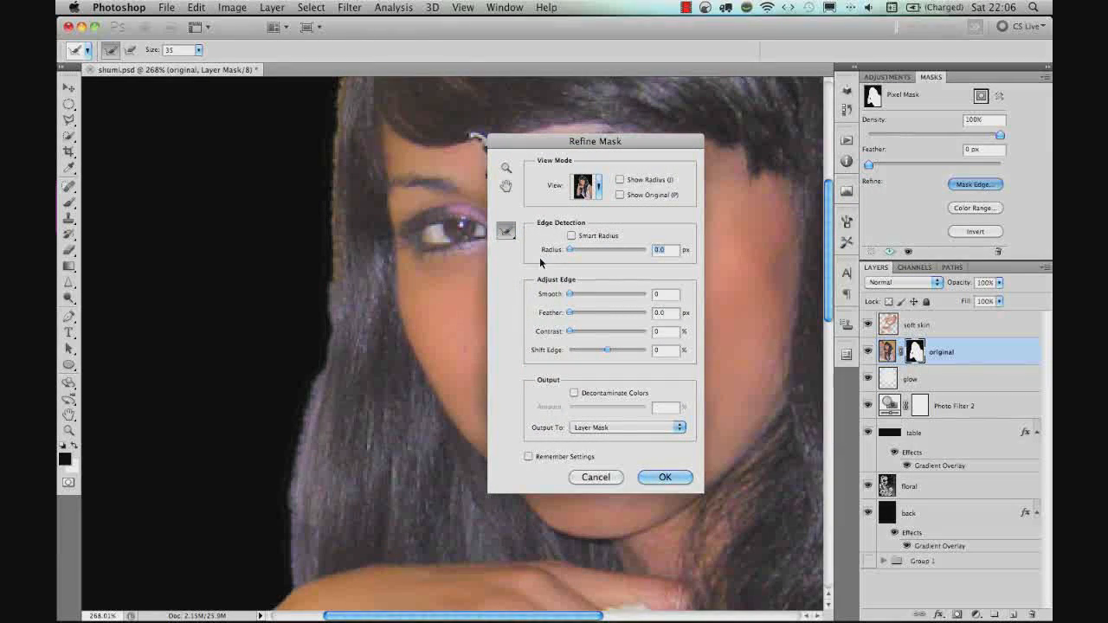
# Refine the mask edge with Smart Radius at 3.7 px, Shift Edge at -16% and Decontaminate Colors enabled.
pyautogui.click(573, 236)
pyautogui.moveTo(570, 250); pyautogui.dragTo(580, 251)
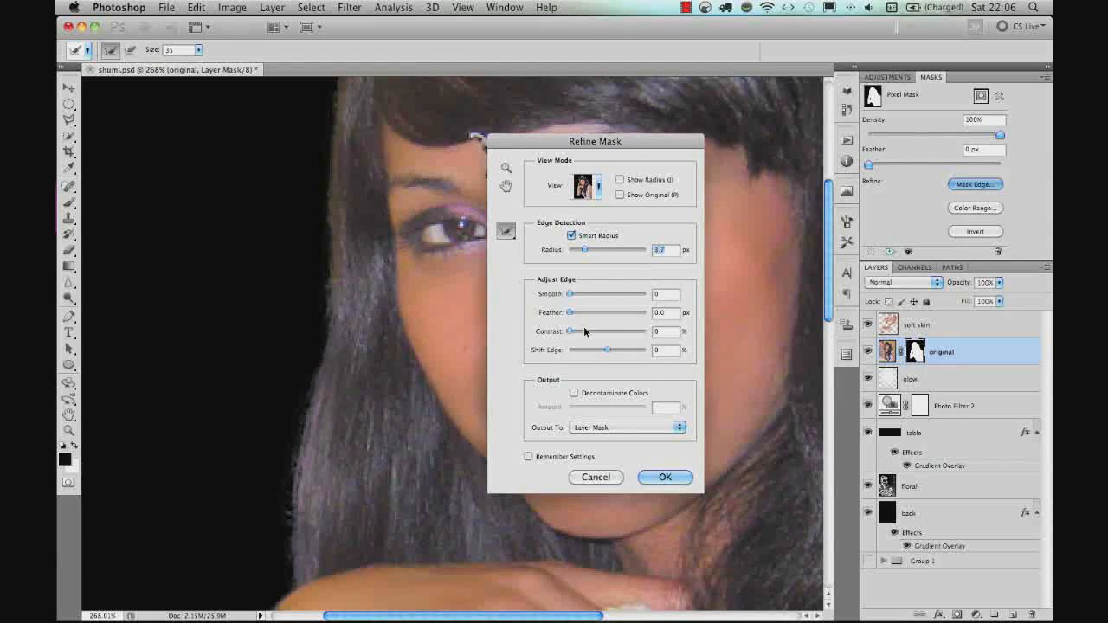
pyautogui.moveTo(606, 350); pyautogui.dragTo(602, 355)
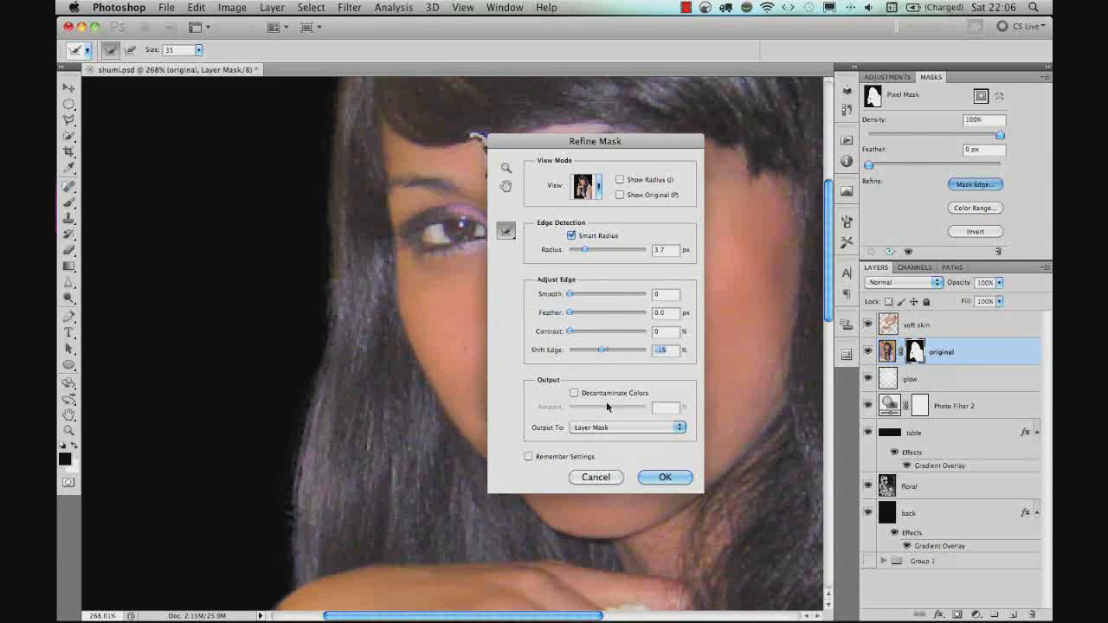
pyautogui.click(575, 393)
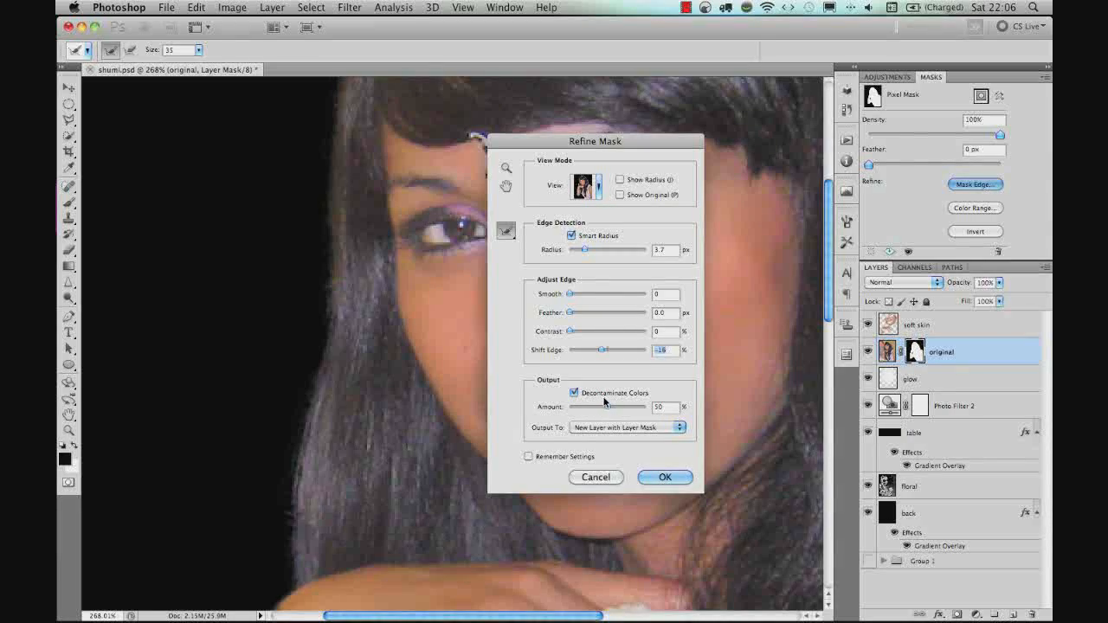